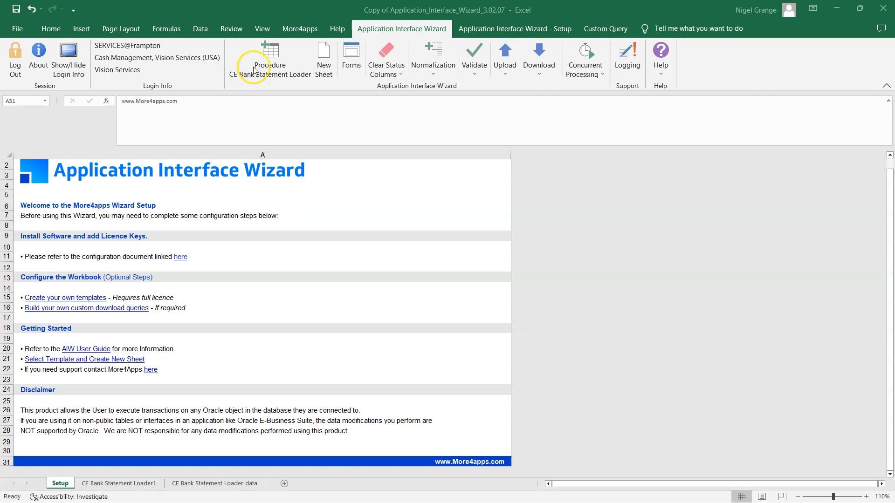
- Review the available templates with CE Bank Statement Loader selected, and leave the template selection unchanged
click(273, 56)
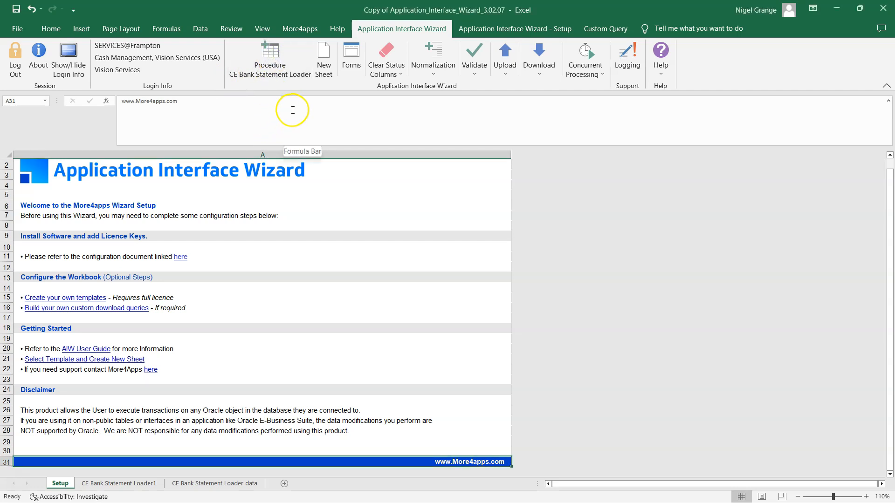
click(270, 57)
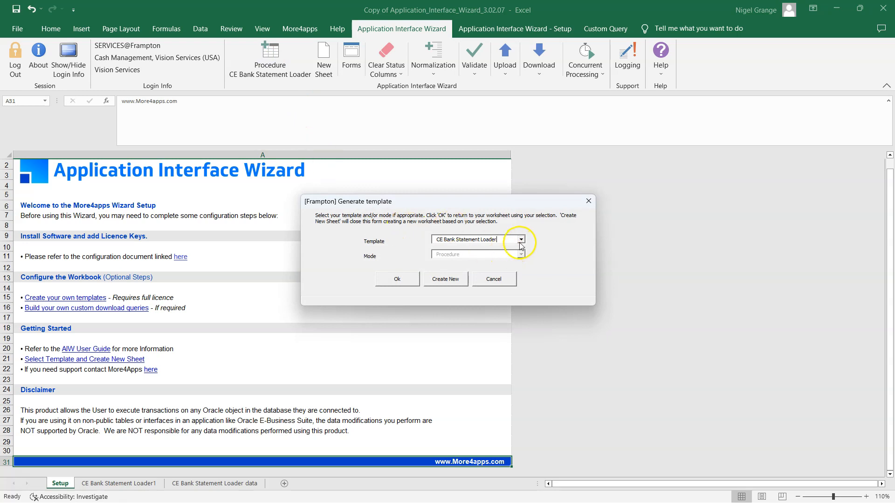
click(519, 240)
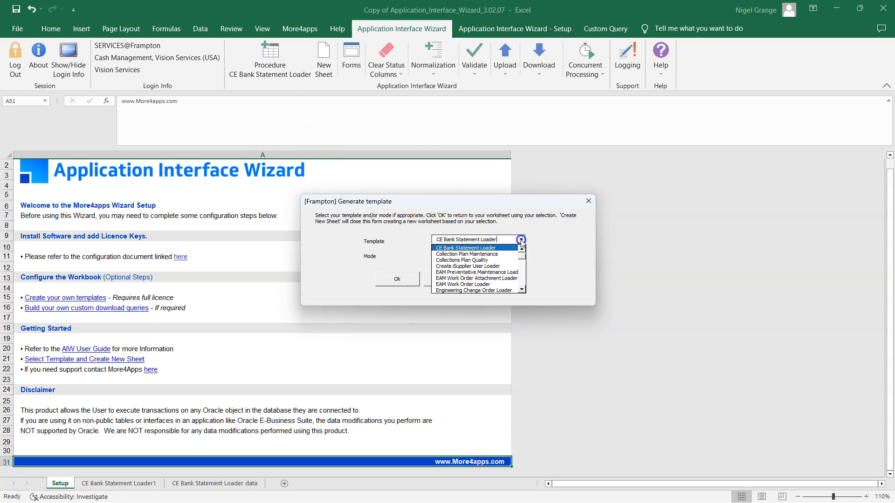
click(477, 248)
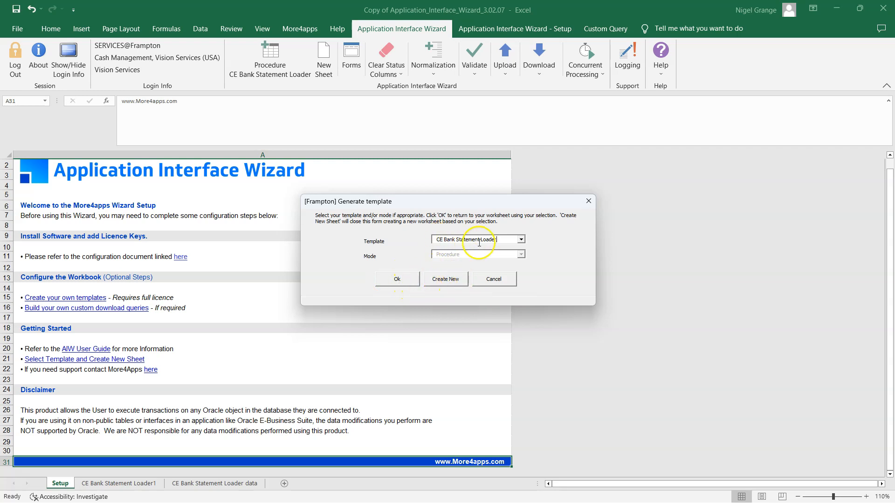
click(490, 279)
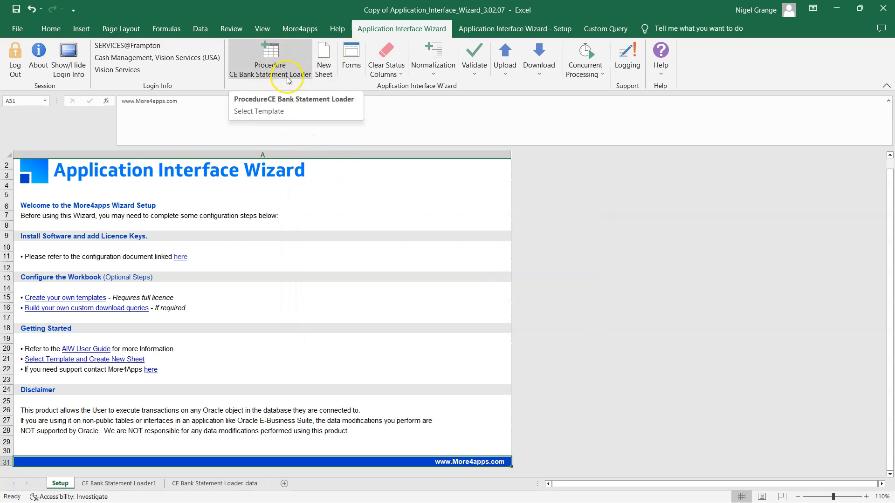
- Create a new worksheet from the CE Bank Statement Loader template
click(325, 55)
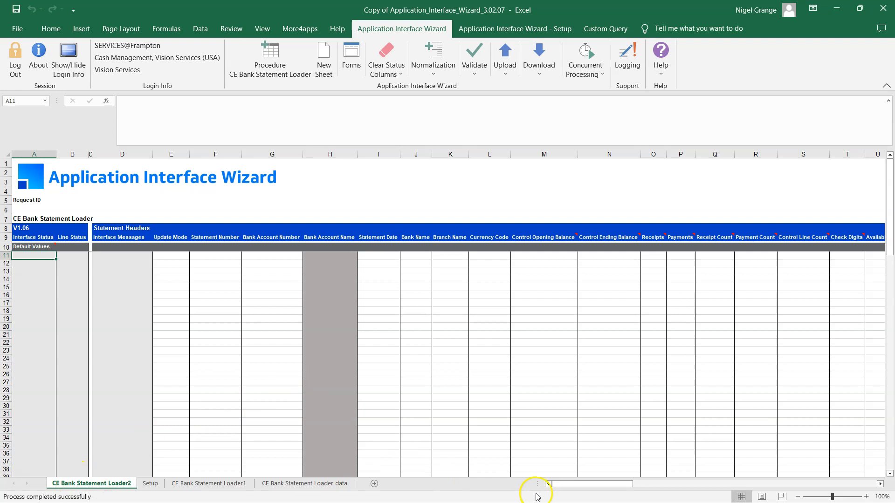
drag(580, 486, 544, 487)
- Delete columns AE through AU, from Attribute Category to Org ID, in the new sheet's Statement Headers section
drag(601, 489, 709, 484)
drag(194, 154, 673, 177)
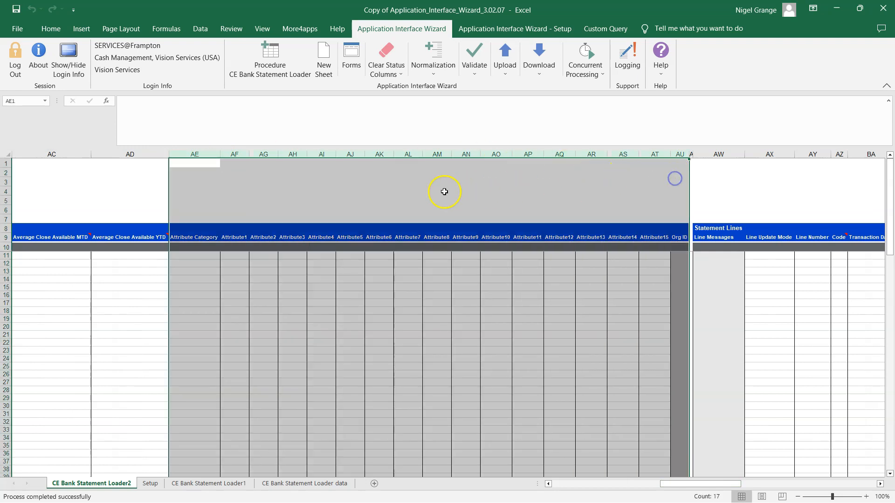
right_click(443, 191)
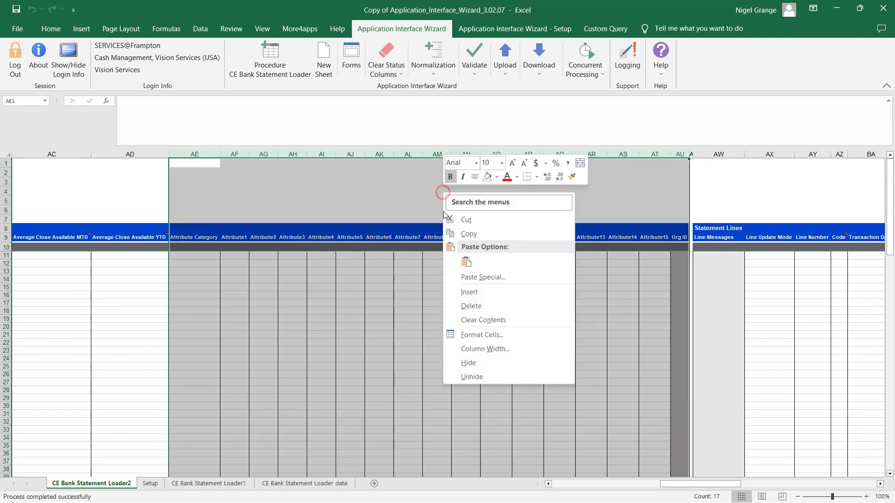
click(477, 308)
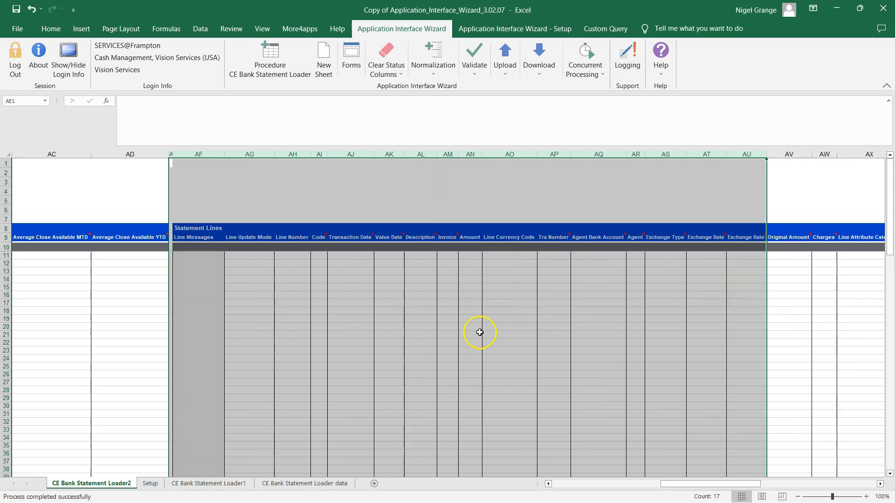
- Move the Average Close Ledger MTD and Average Close Ledger YTD columns in front of the Currency Code column
drag(708, 486, 665, 487)
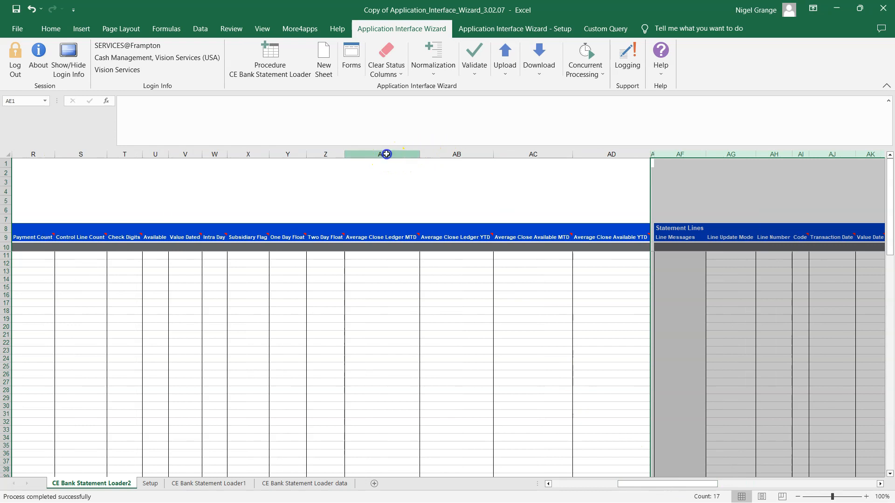
drag(381, 154, 460, 154)
right_click(405, 187)
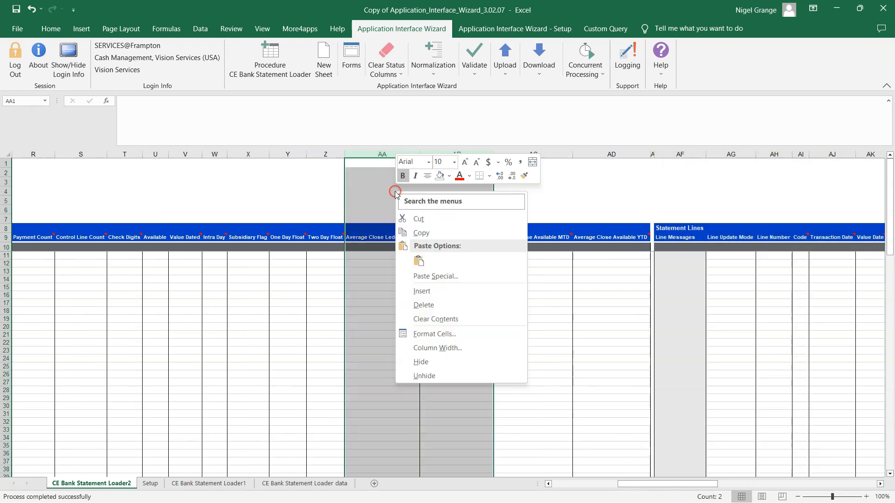
click(416, 217)
drag(676, 488, 585, 485)
click(503, 153)
right_click(498, 154)
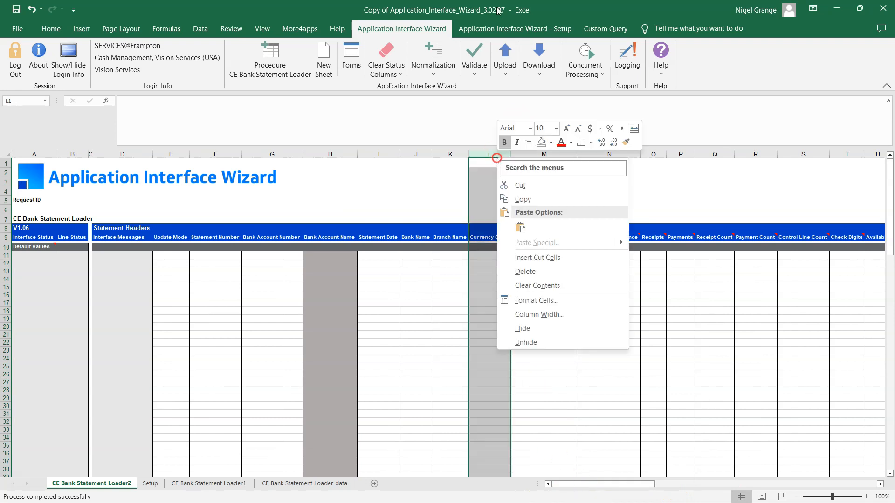
click(536, 257)
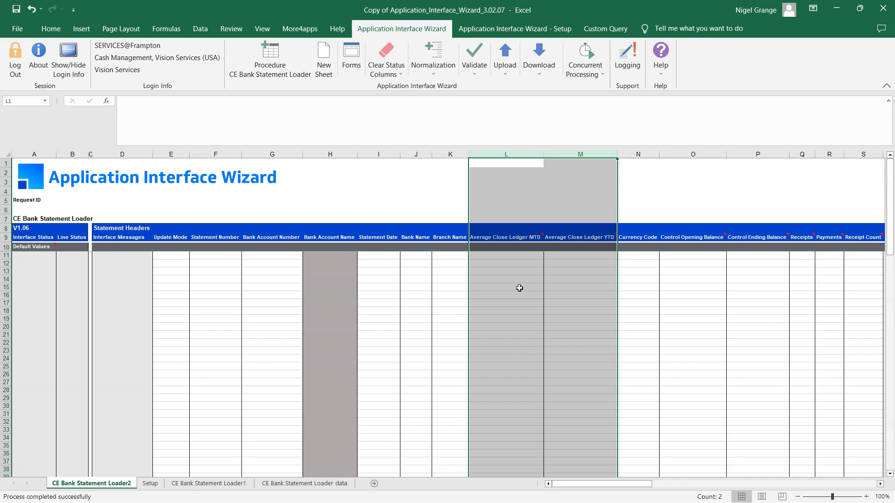
click(382, 268)
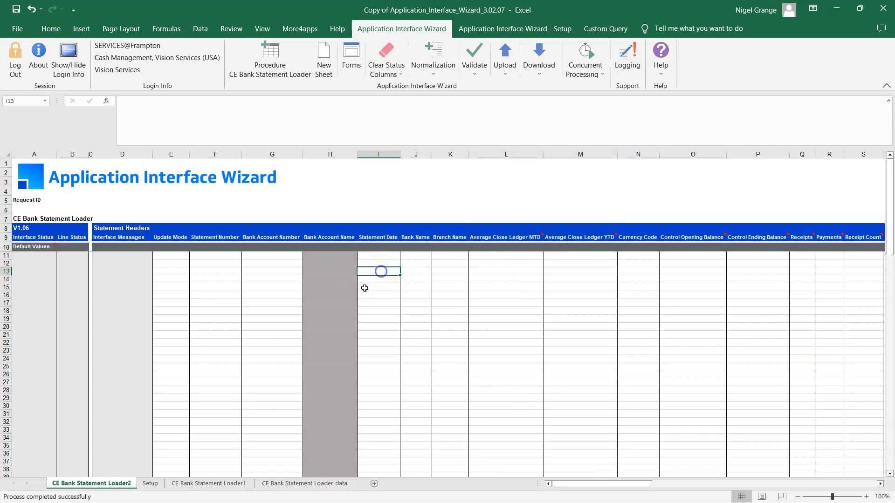
- Compare the columns of the CE Bank Statement Loader data sheet with the layout of the CE Bank Statement Loader1 sheet
click(299, 485)
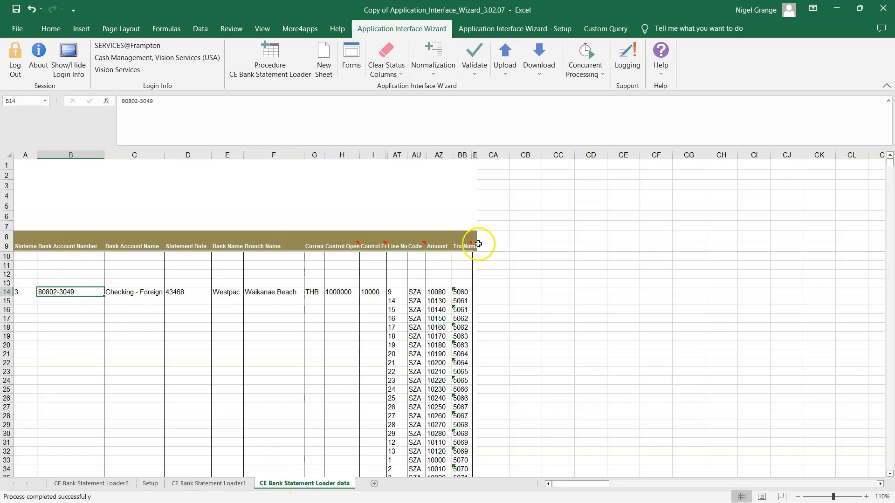
click(208, 484)
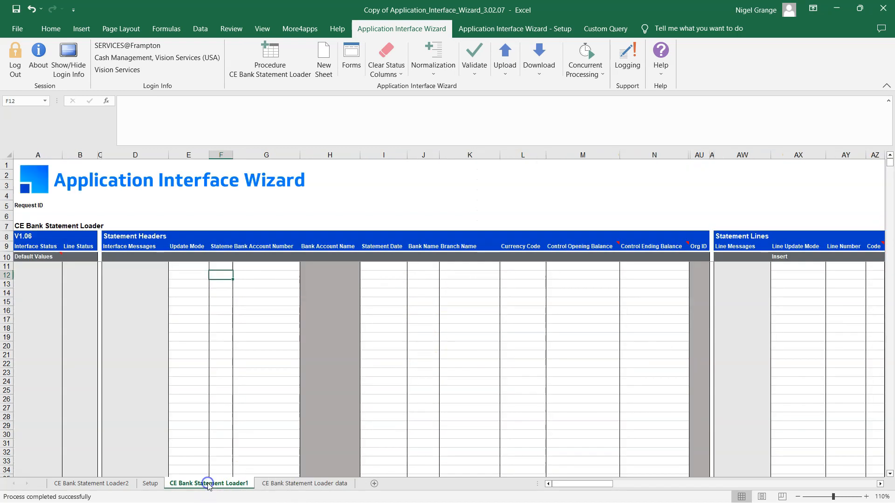
drag(576, 486, 545, 485)
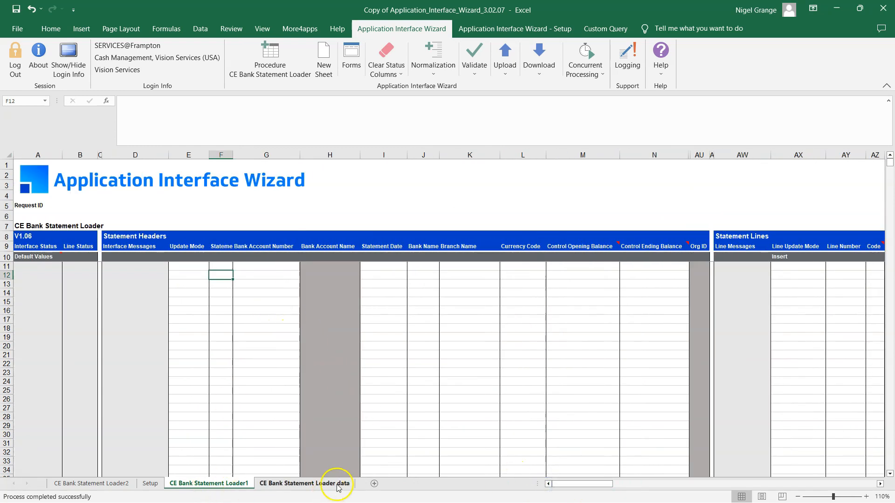
click(311, 484)
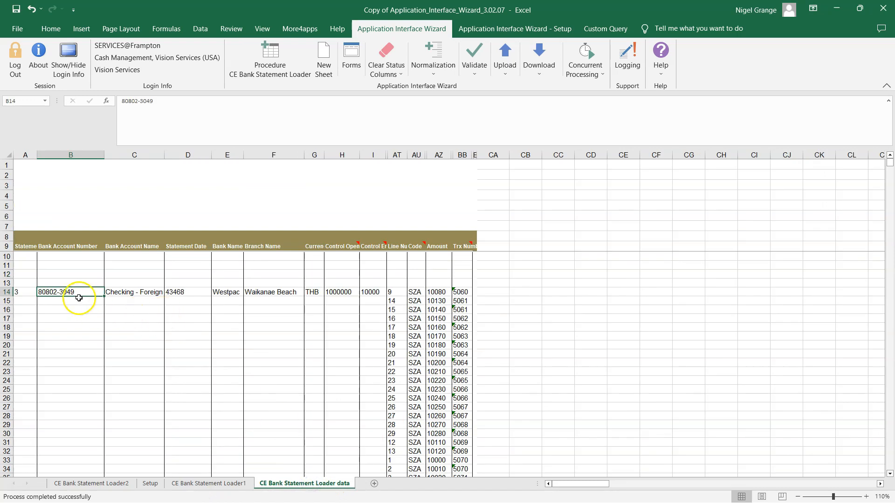
click(209, 485)
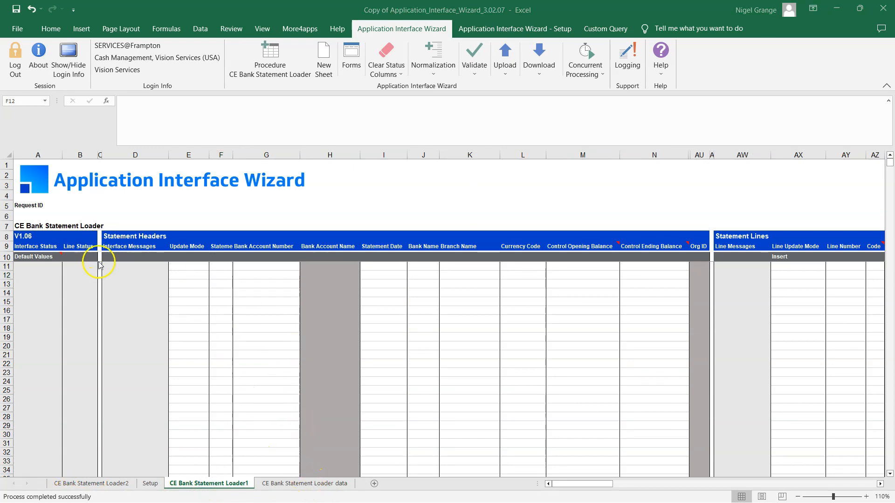
- Examine the Default Values row across the header and line sections of the CE Bank Statement Loader1 sheet
click(6, 258)
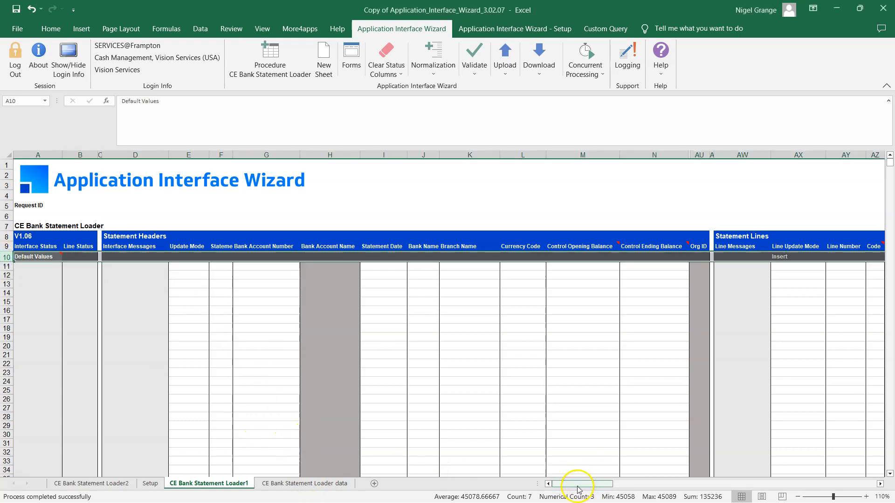
drag(580, 488, 605, 484)
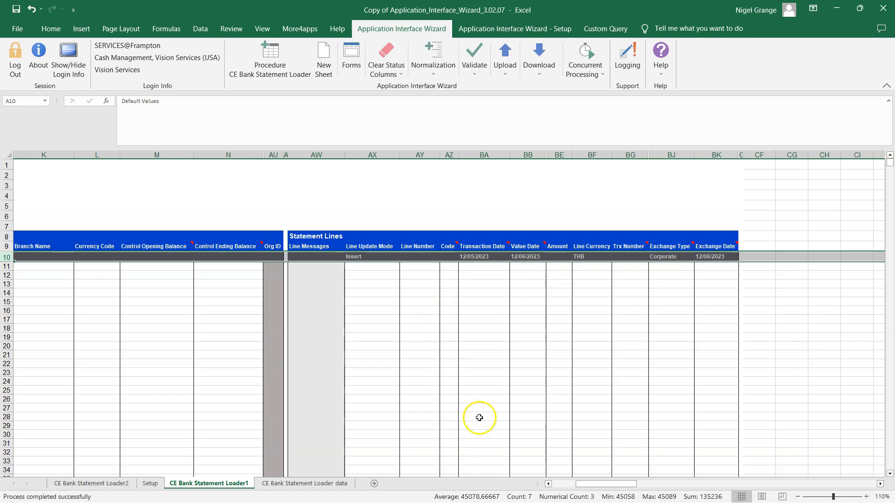
drag(588, 483, 548, 486)
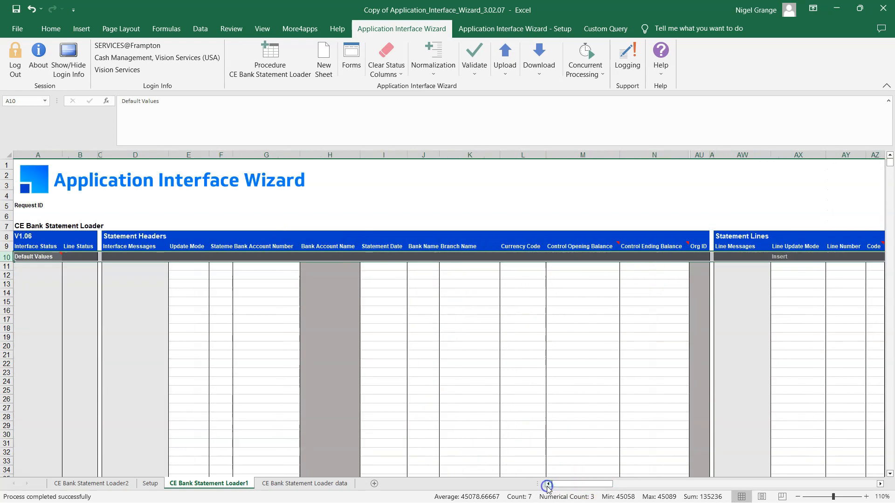
click(195, 284)
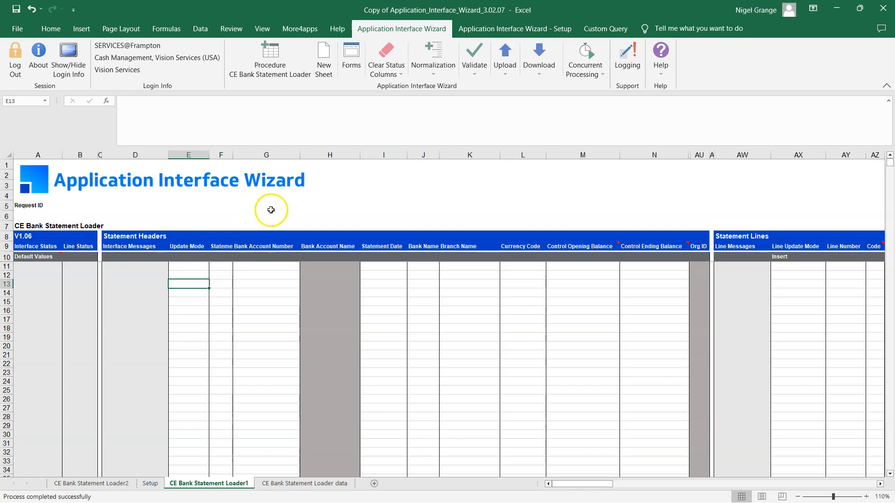
drag(18, 226, 25, 179)
click(463, 194)
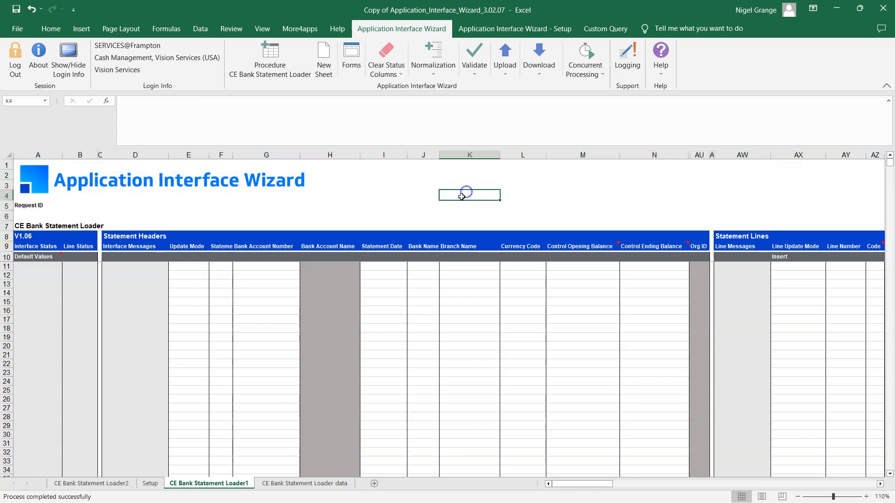
click(431, 185)
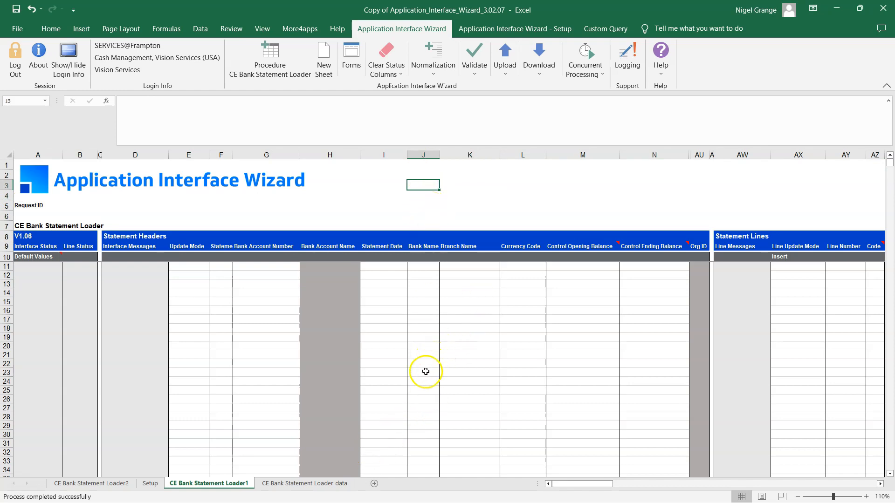
- Copy A14:BB74 from the CE Bank Statement Loader data sheet and paste it as values at F12 of CE Bank Statement Loader1
click(312, 488)
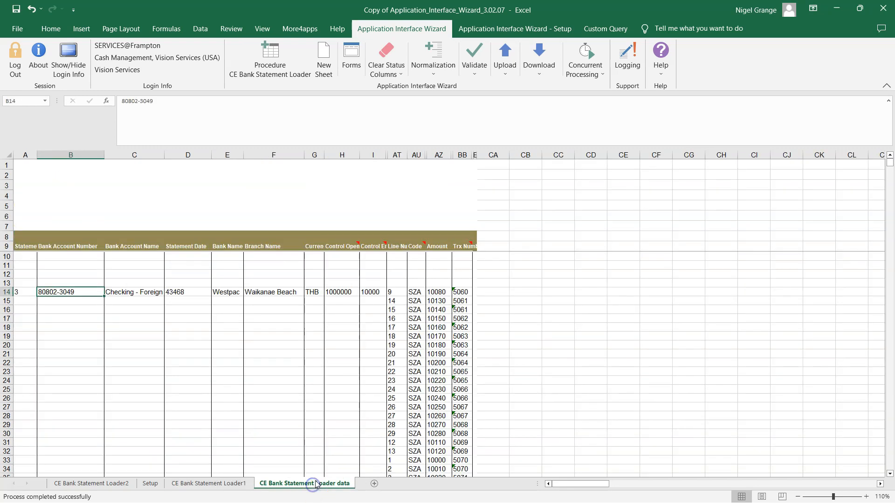
drag(22, 292, 461, 256)
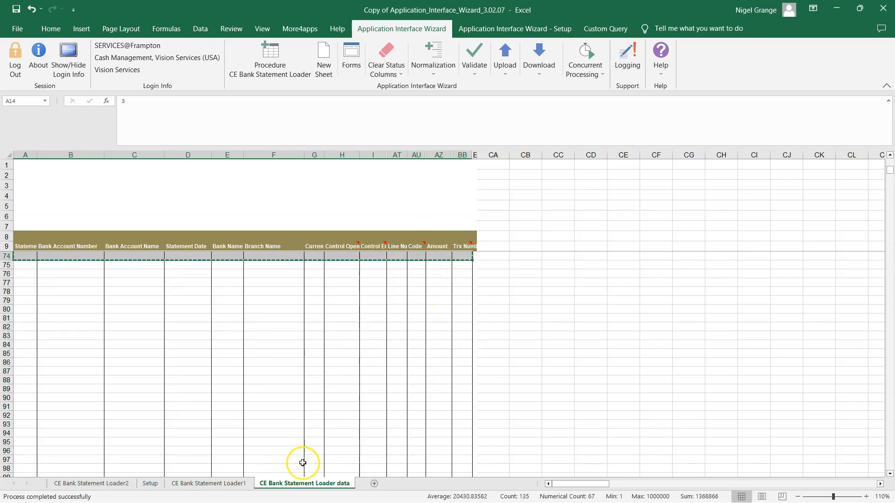
click(218, 485)
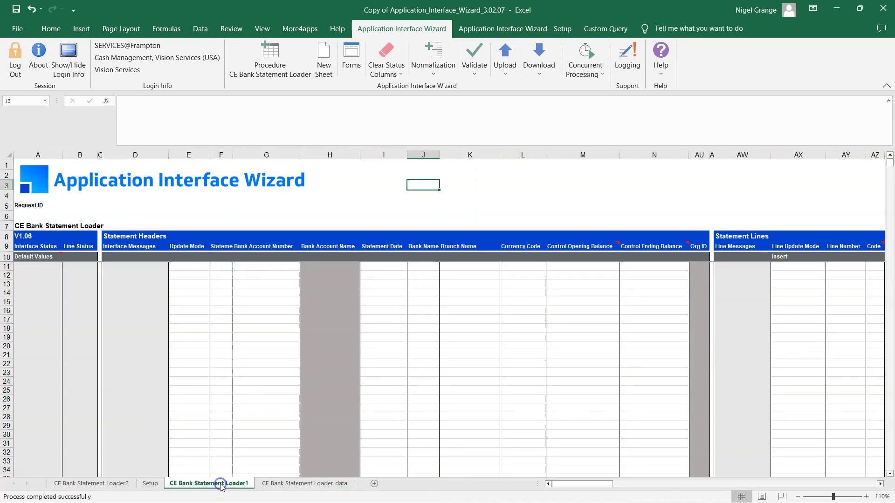
right_click(219, 275)
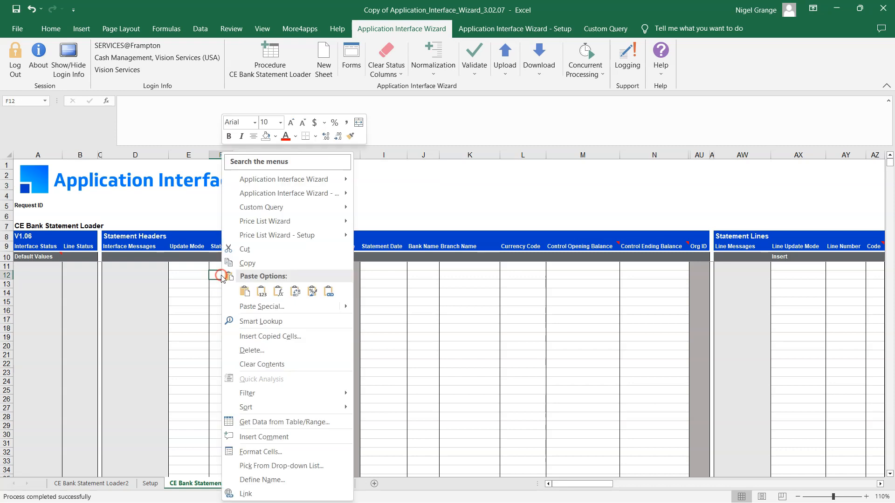
click(260, 292)
- Set the statement header's Update Mode in E12 to Insert
click(190, 279)
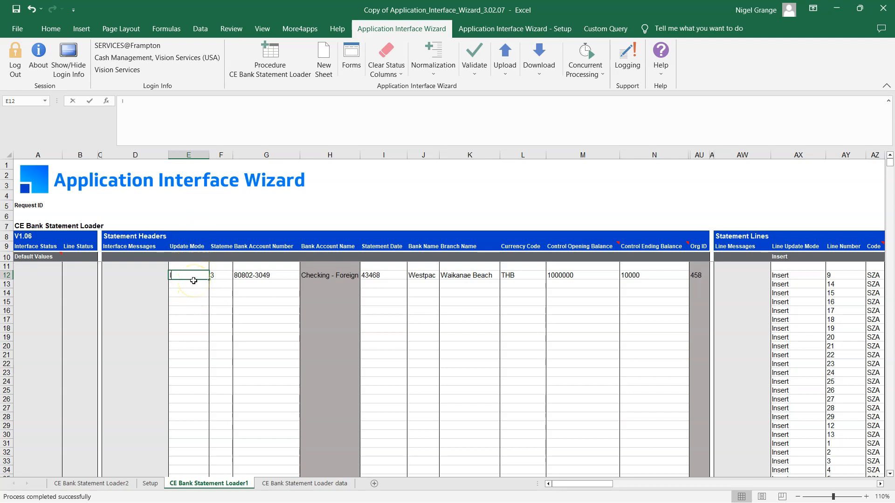
text(Insert)
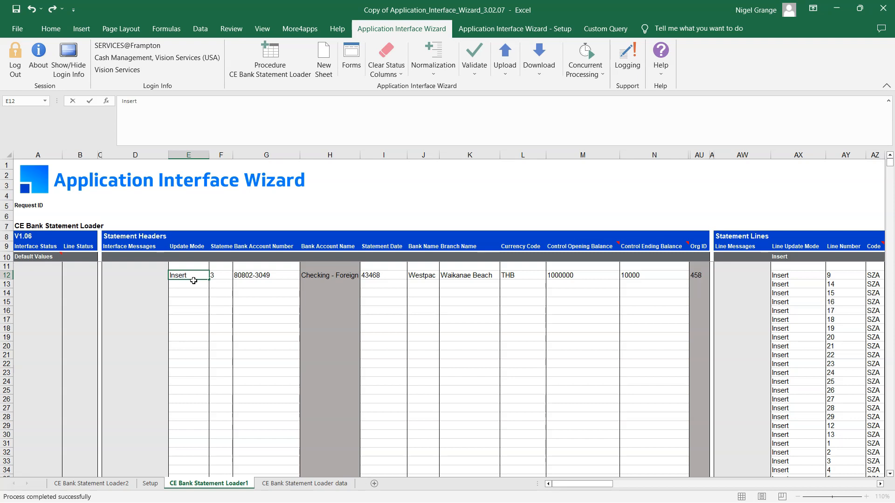
click(259, 278)
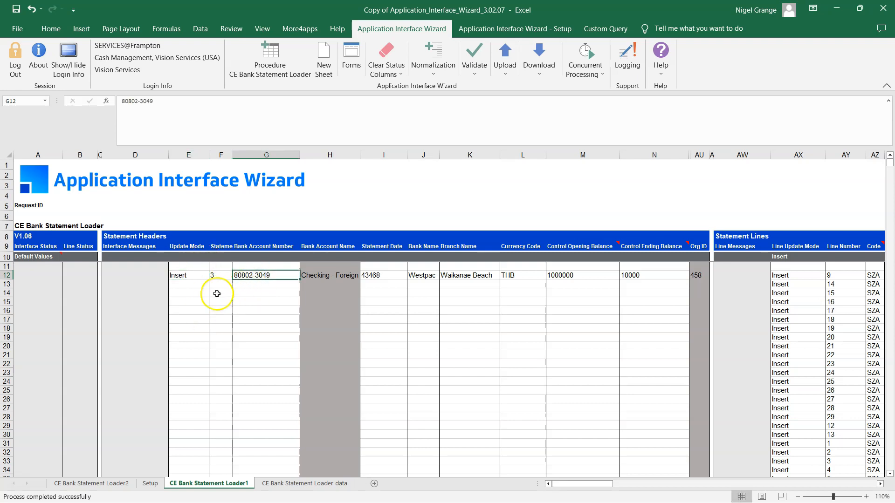
- Open the Statement Headers form for row 12 and check the available Update Mode values
double_click(186, 277)
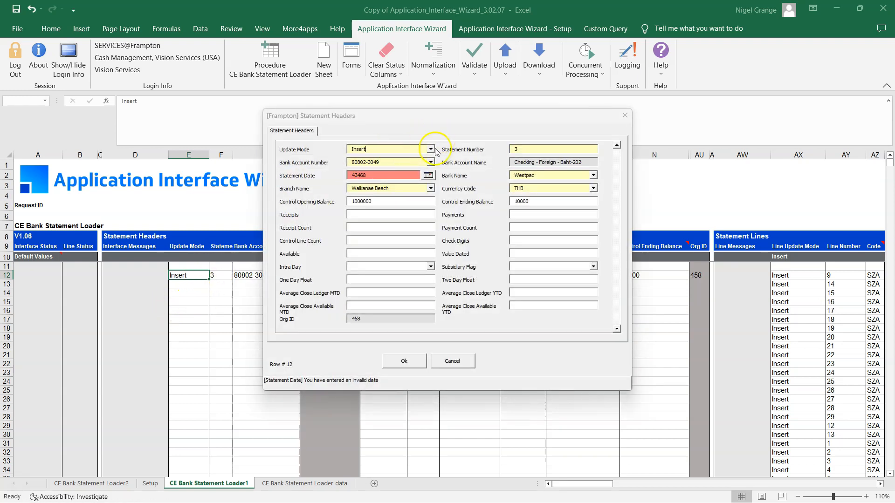
click(430, 149)
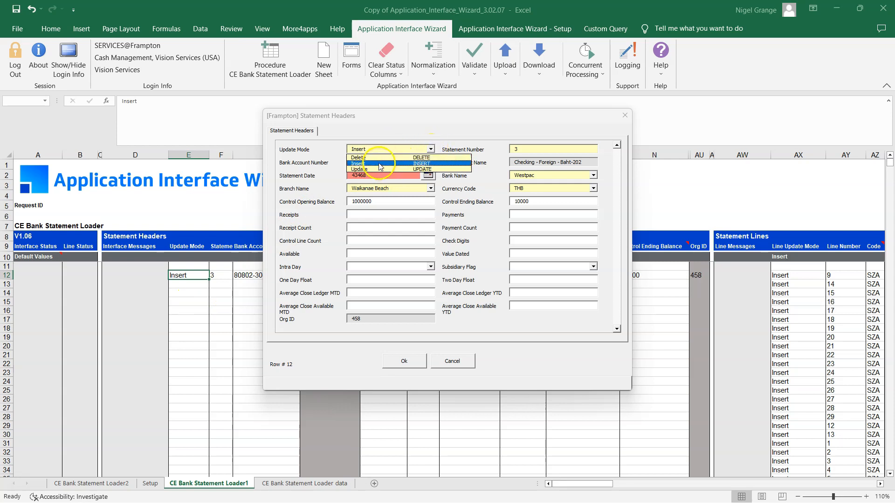
click(391, 148)
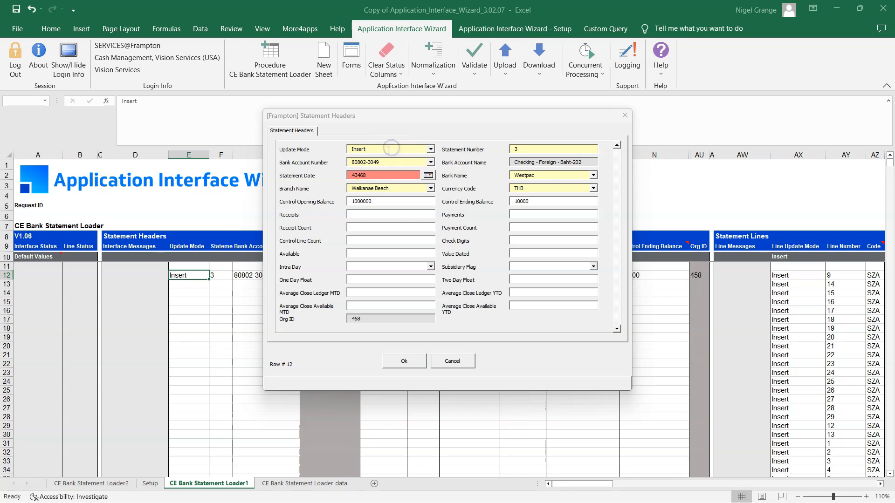
- Replace the invalid Statement Date in the Statement Headers form with 6/06/2023, picked from the calendar
drag(372, 177, 338, 183)
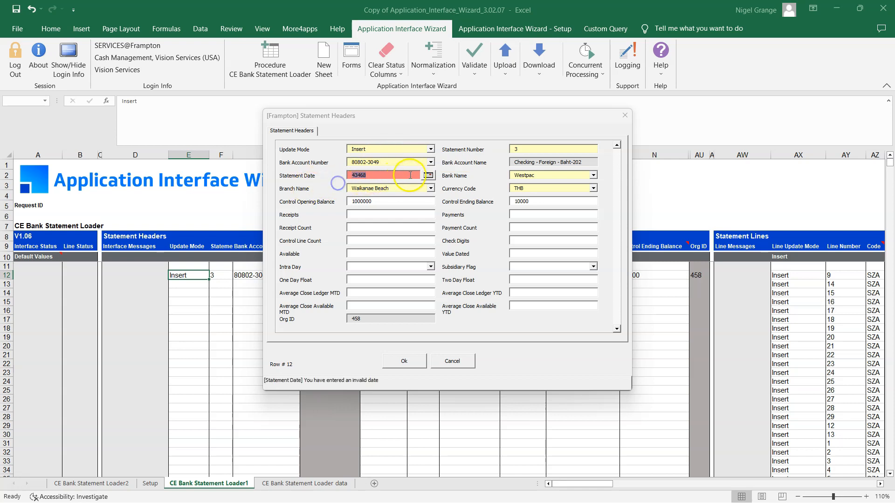
click(429, 177)
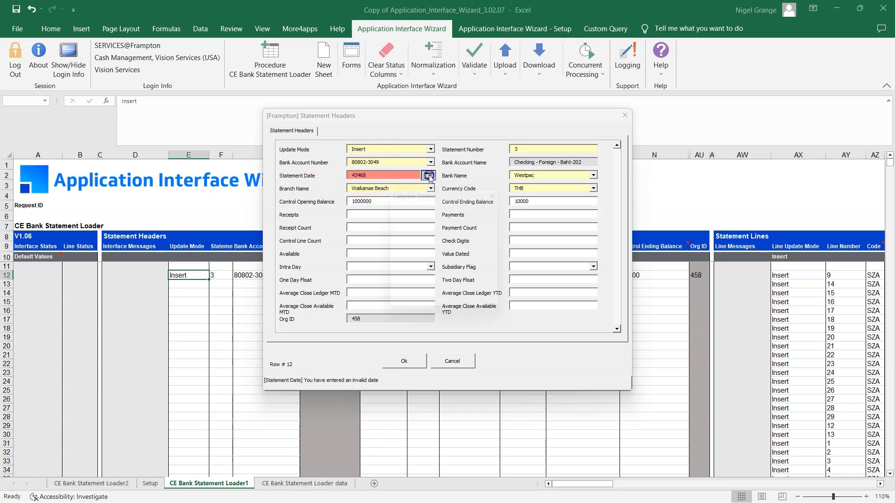
click(483, 176)
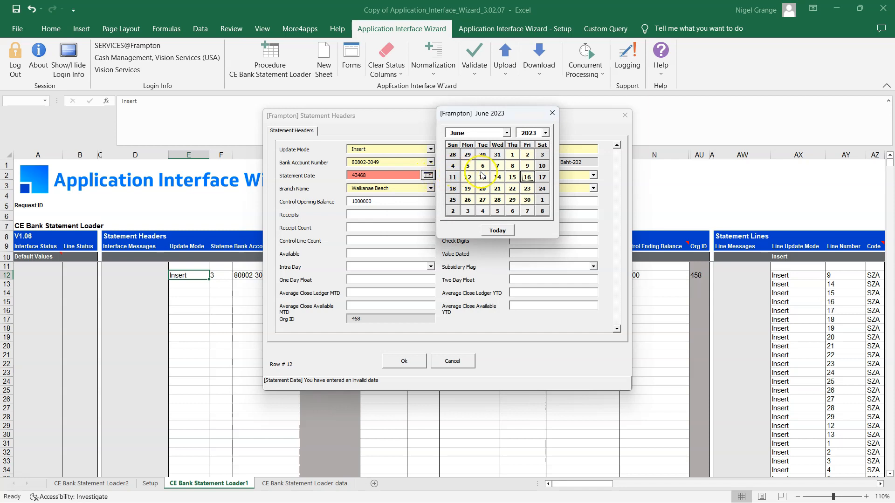
click(483, 168)
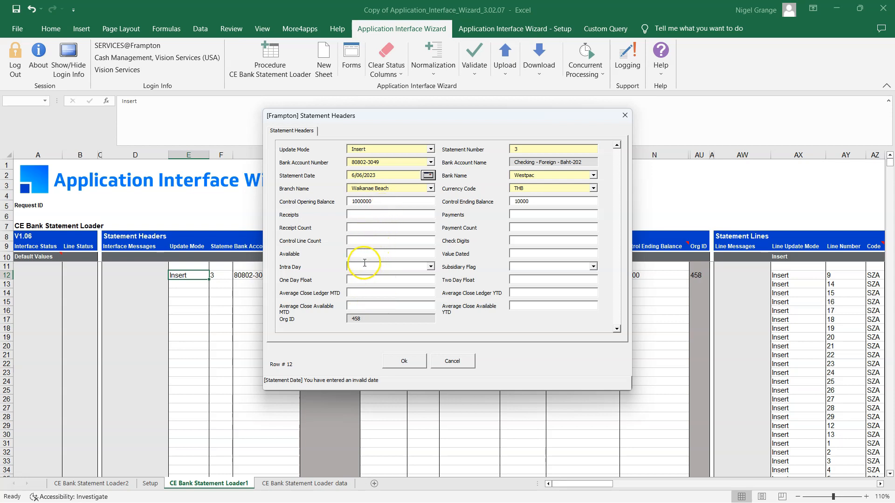
- Check the available Intra Day values without choosing one, and accept the Statement Headers form for row 12
click(431, 267)
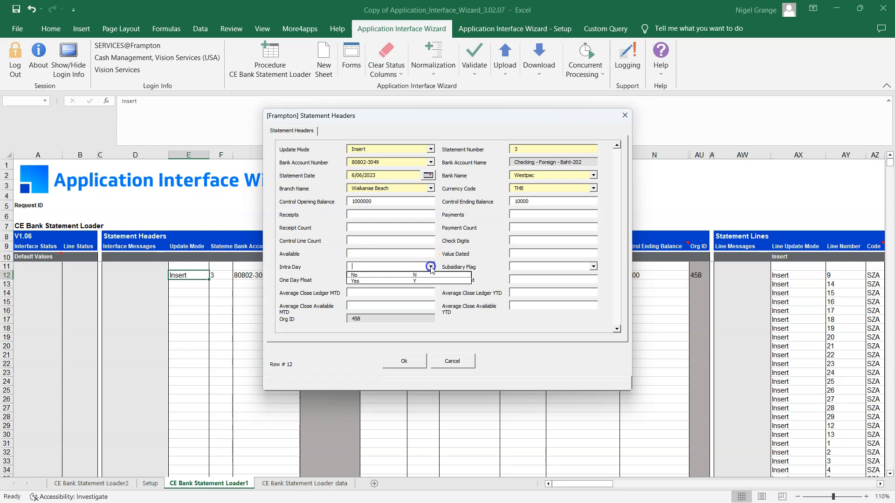
click(431, 268)
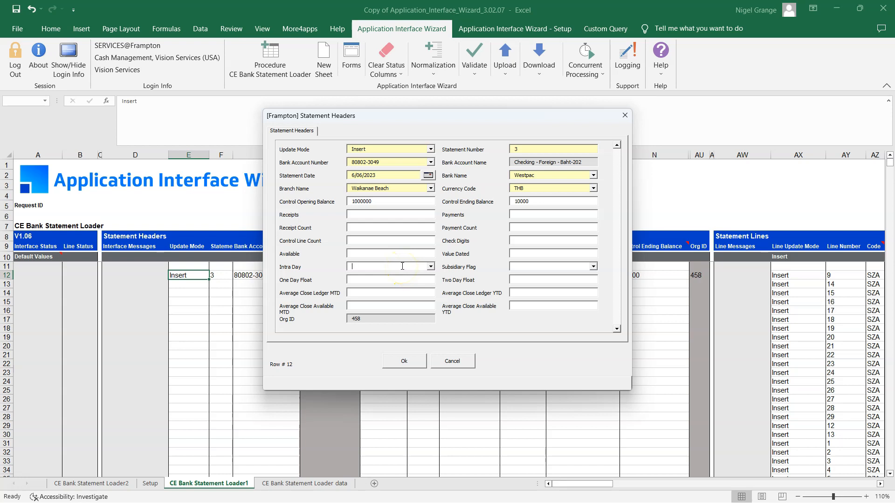
click(405, 362)
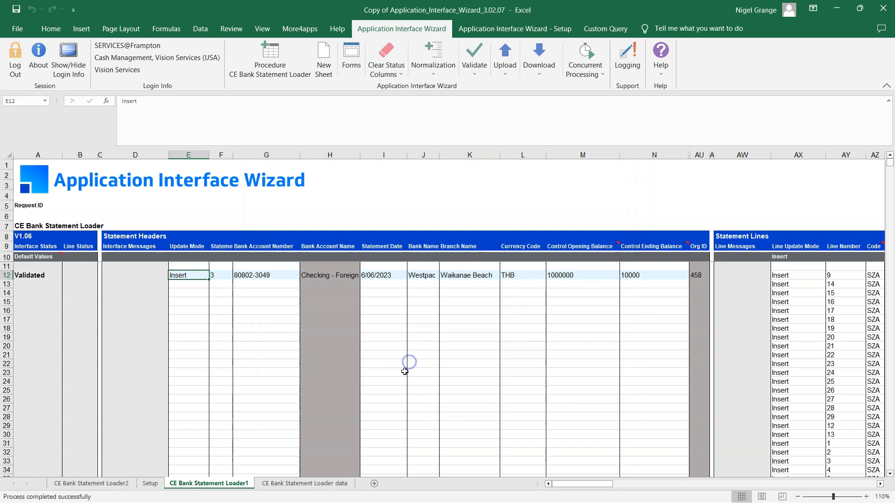
- Upload the statement in row 12 with its lines using Upload Selected, and close the processing window
click(558, 485)
drag(558, 485, 526, 489)
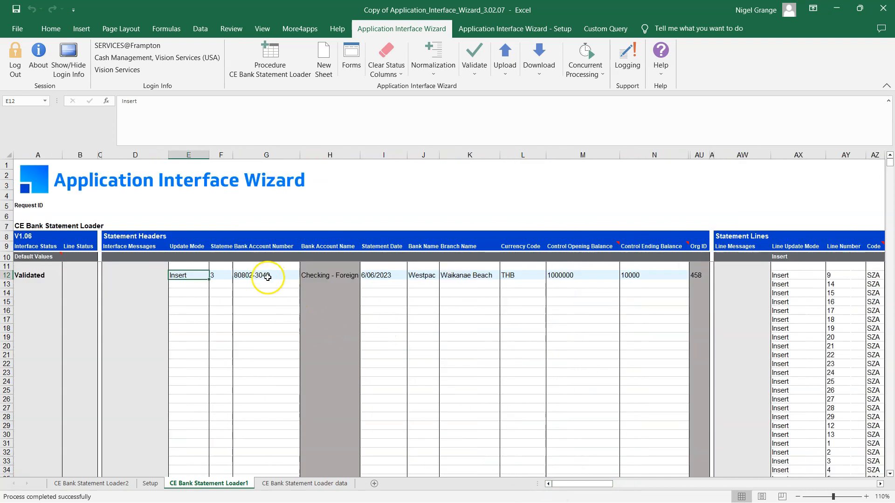
click(39, 276)
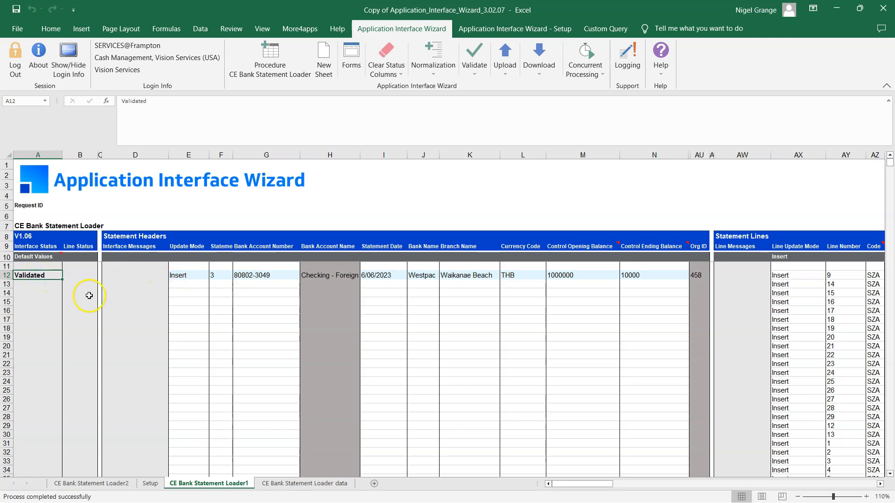
drag(587, 487, 605, 485)
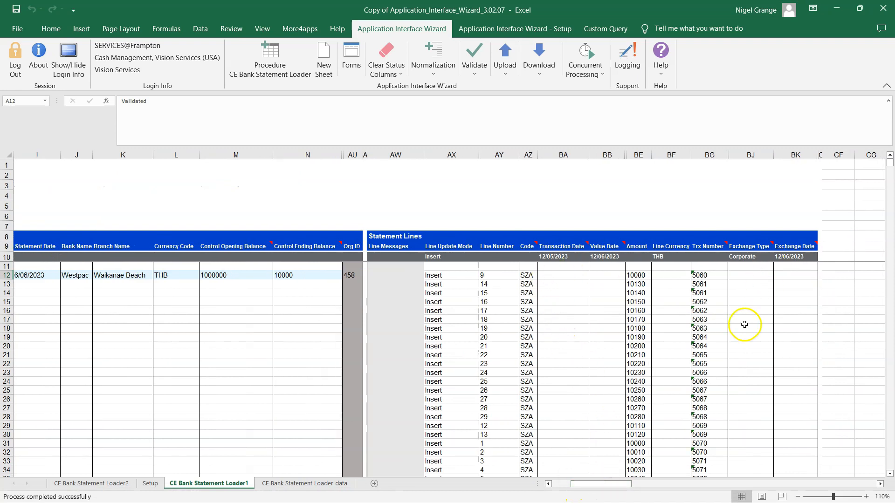
drag(606, 485, 553, 489)
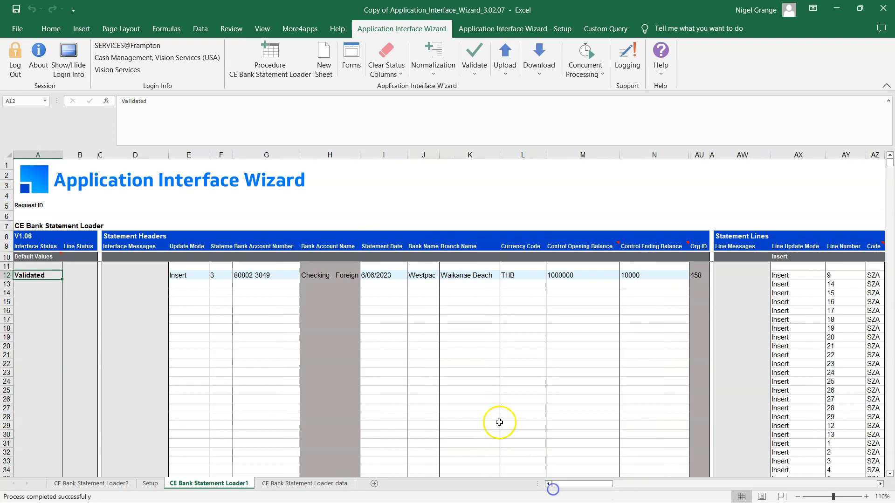
click(267, 277)
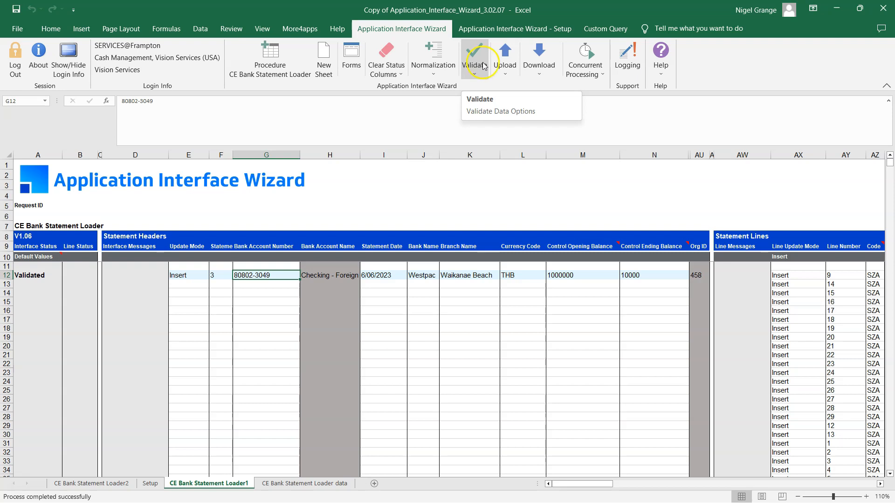
click(508, 62)
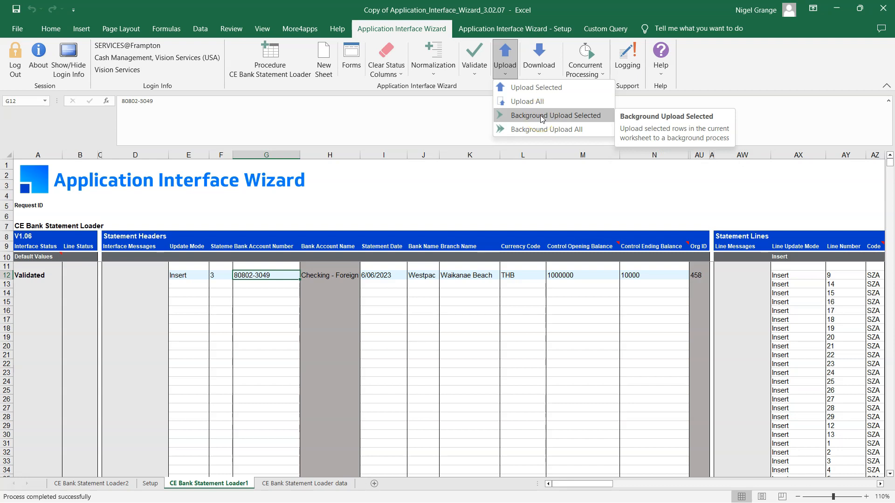
click(530, 89)
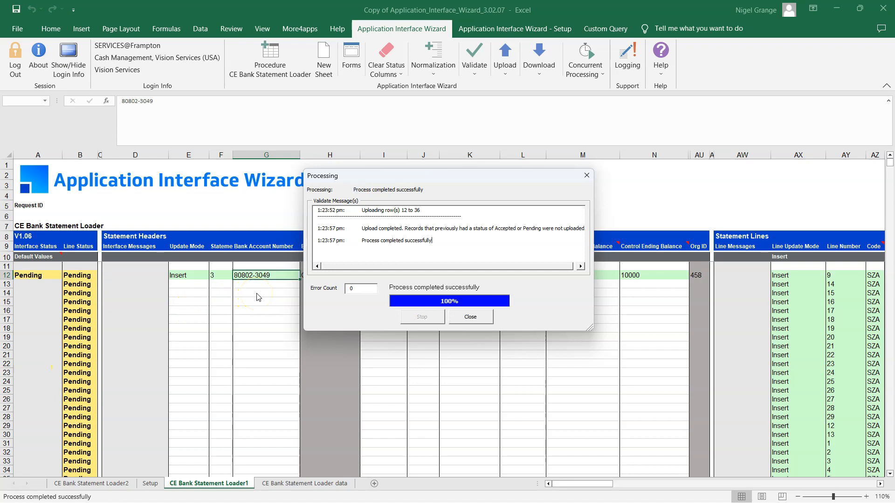
click(468, 318)
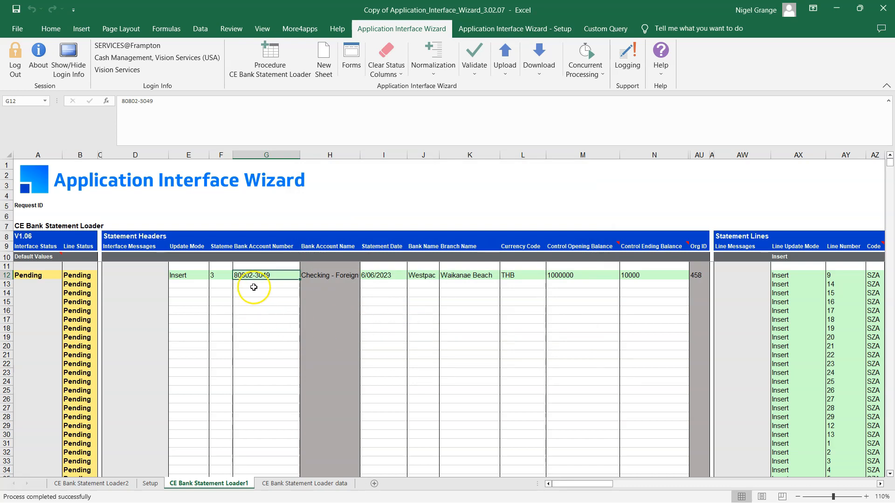
- Review the source rows on the CE Bank Statement Loader data sheet, and view the uploaded row 12 in the Statement Headers form
drag(604, 485, 561, 487)
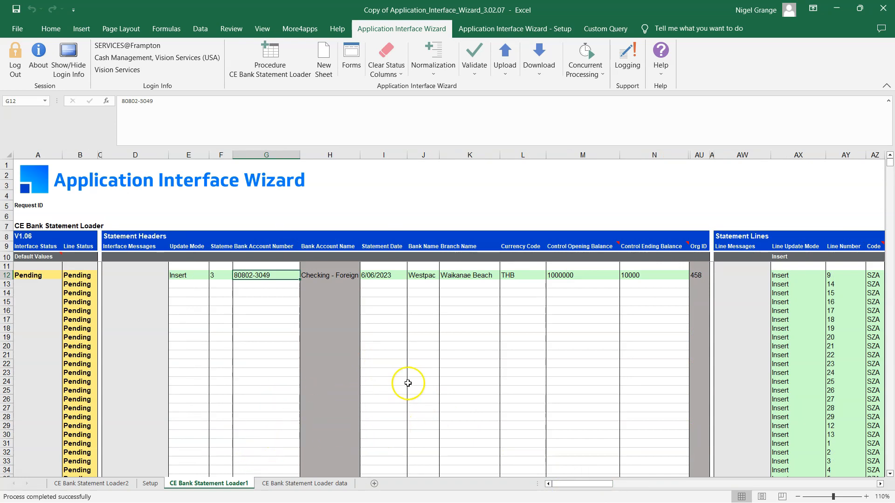
click(324, 485)
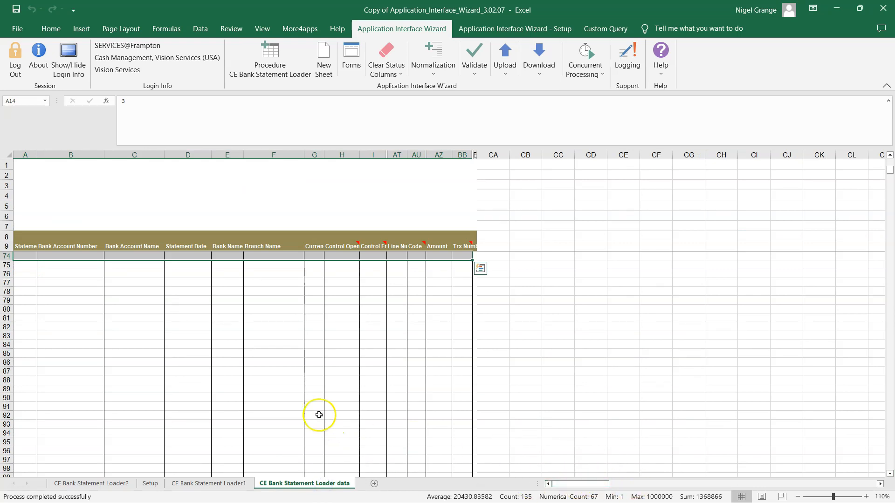
scroll(305, 367, up, 10)
scroll(307, 368, up, 11)
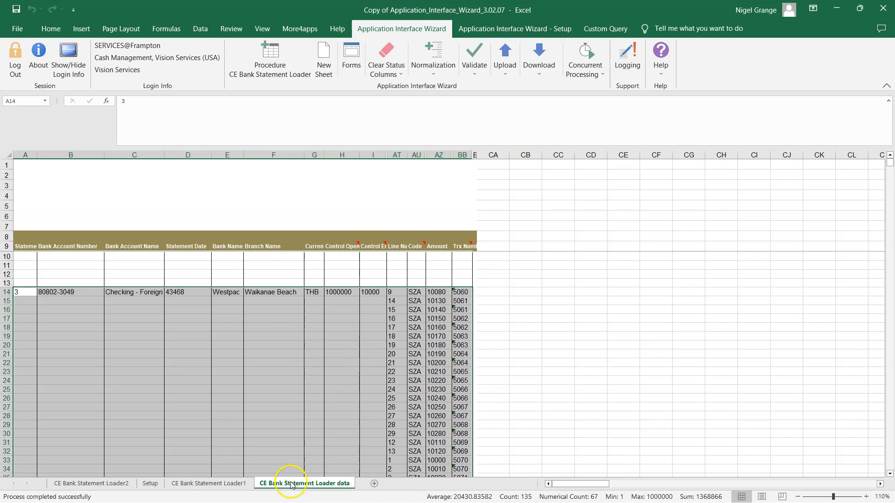
click(206, 483)
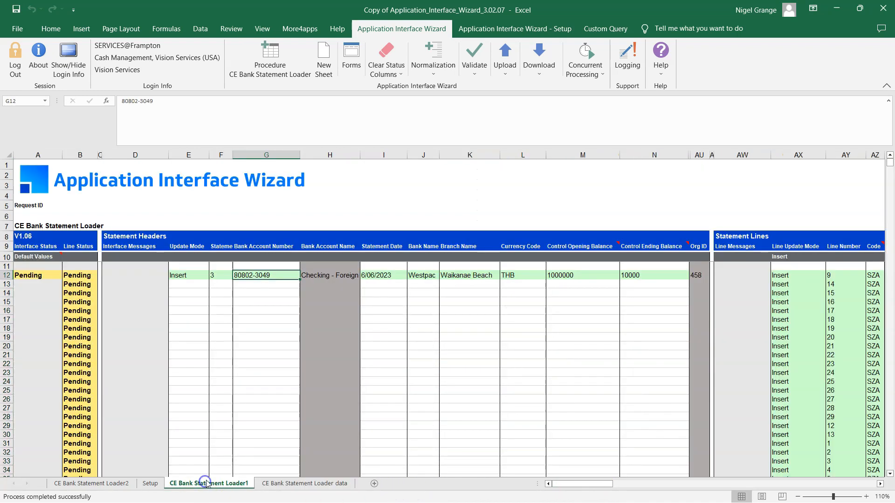
click(271, 275)
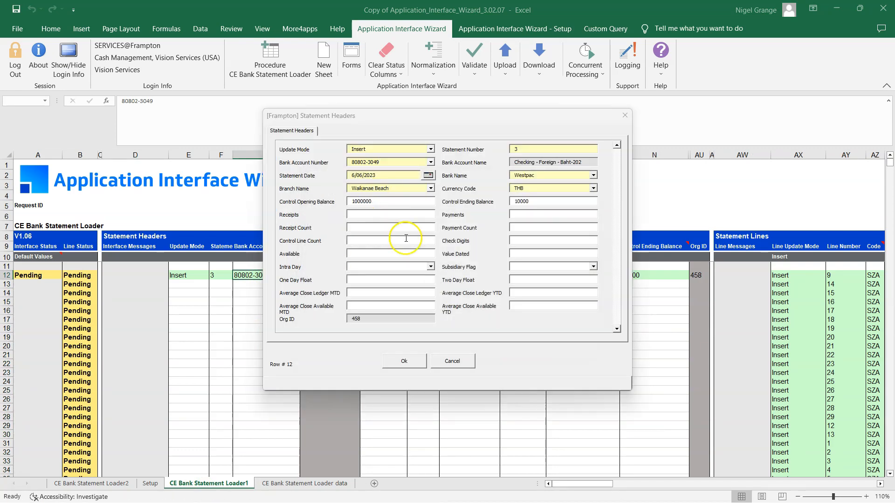
click(460, 364)
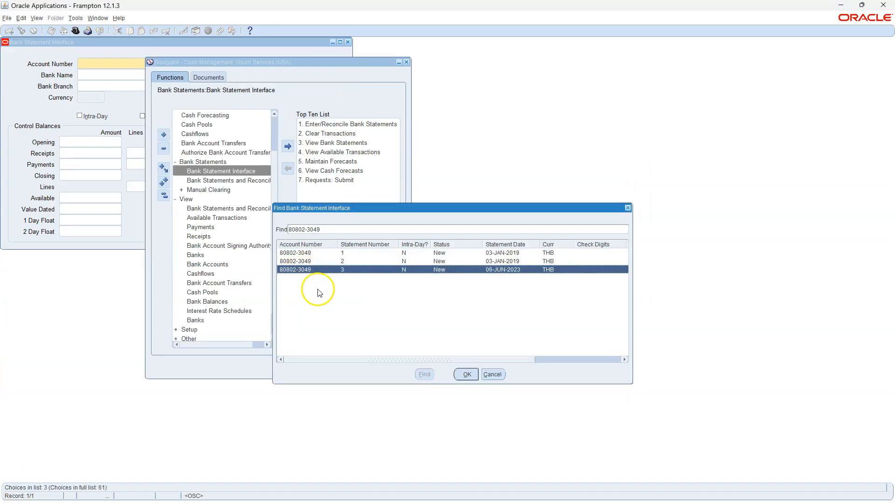
- In Oracle Applications, open statement number 3 in the Bank Statement Interface and look through its statement lines
click(466, 375)
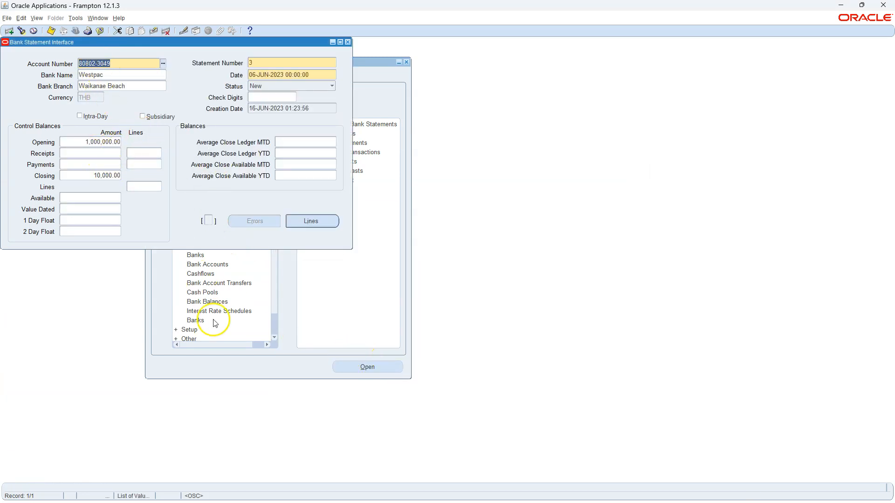
click(313, 225)
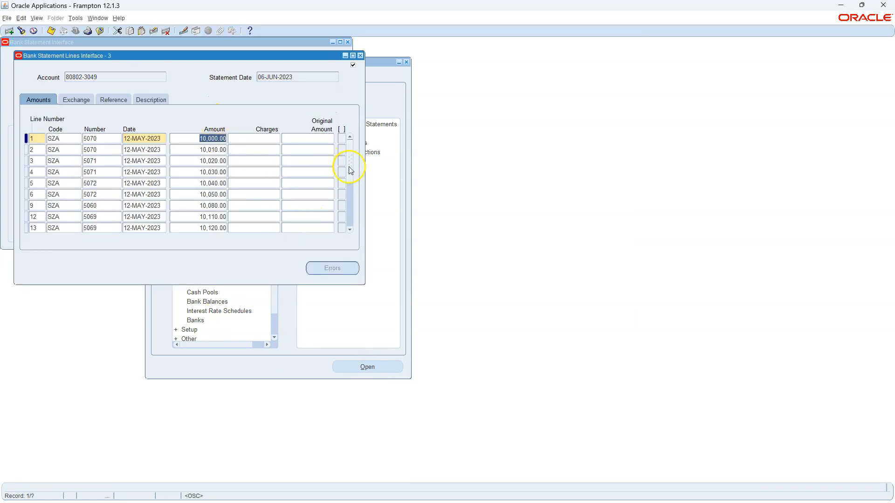
drag(350, 171, 346, 222)
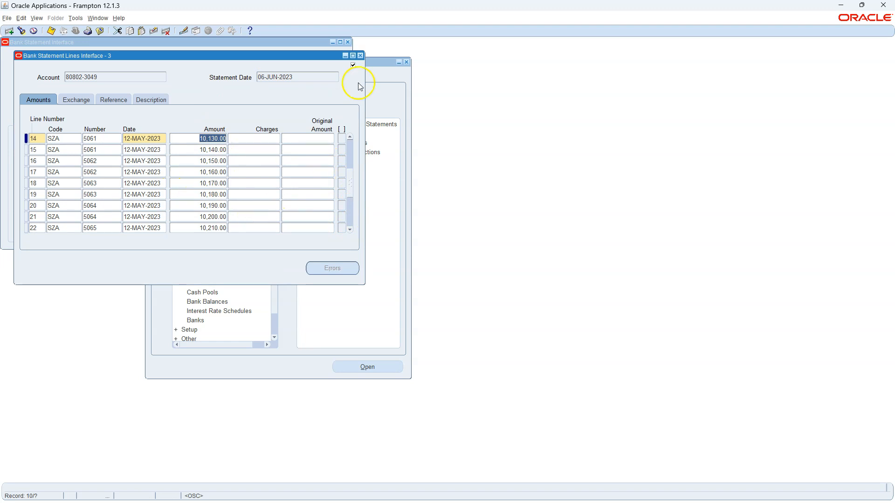
- Return to Excel, look over the uploaded lines in CE Bank Statement Loader1, and check the available download options
click(242, 493)
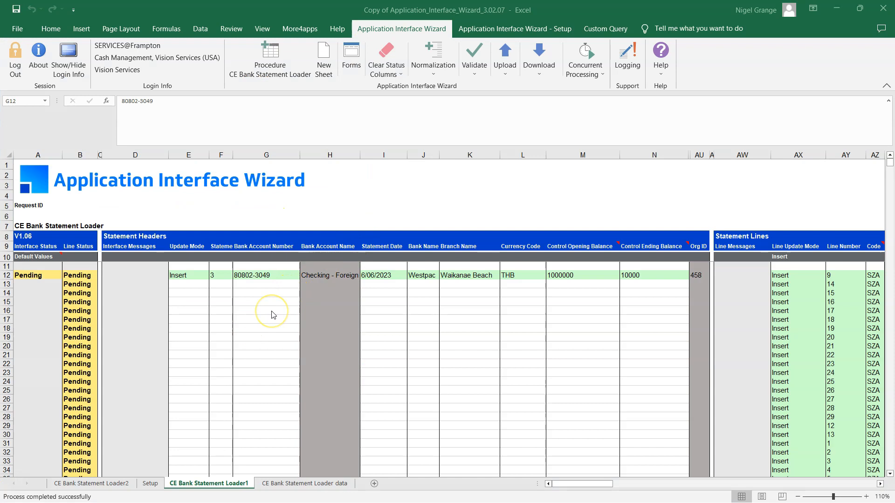
scroll(273, 315, down, 5)
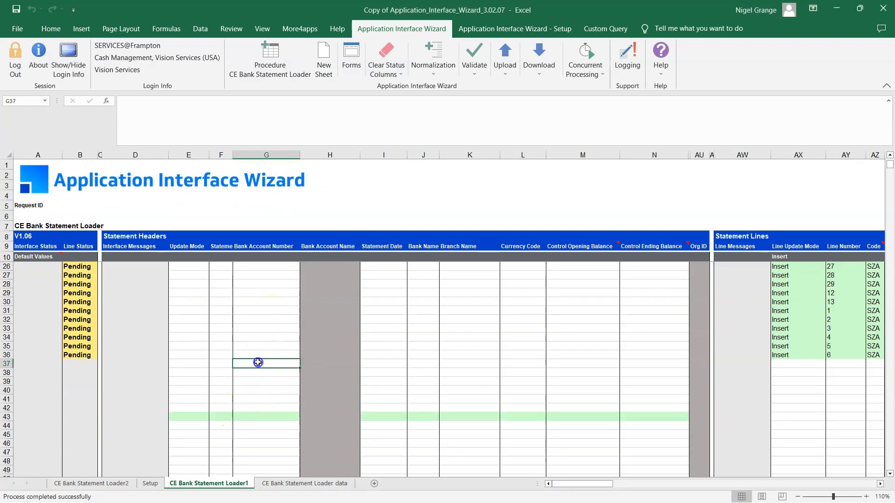
scroll(279, 354, up, 5)
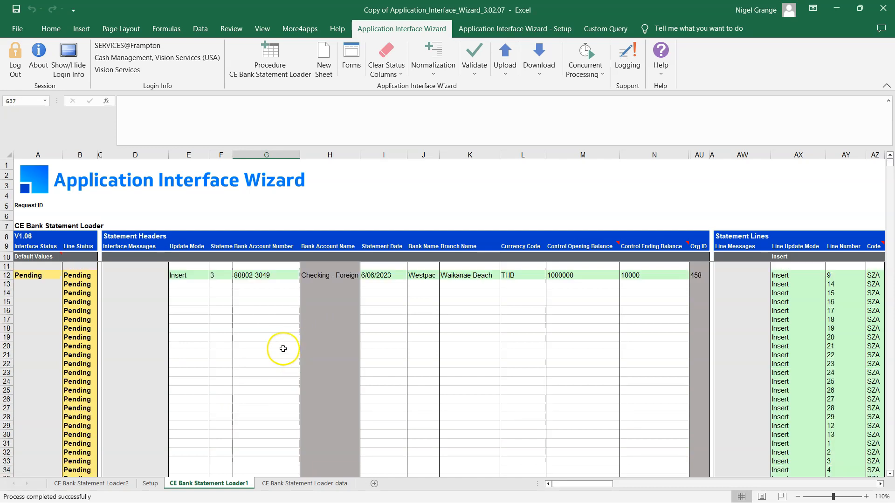
click(254, 279)
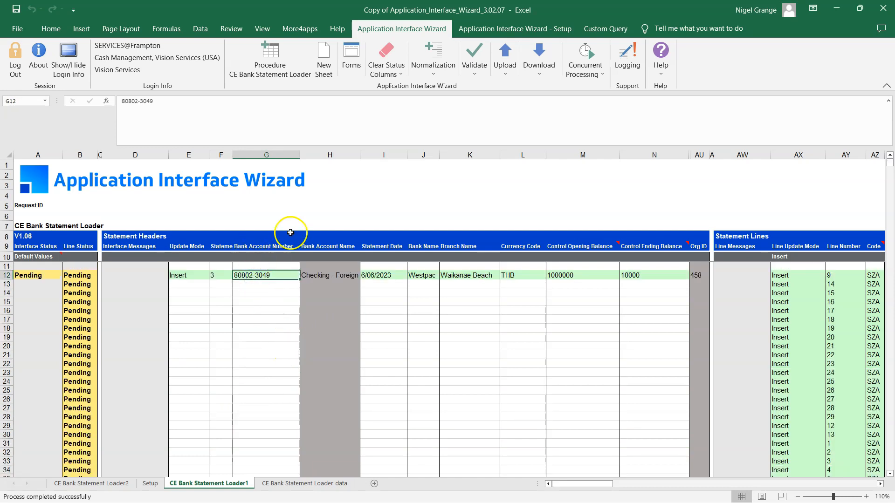
click(541, 56)
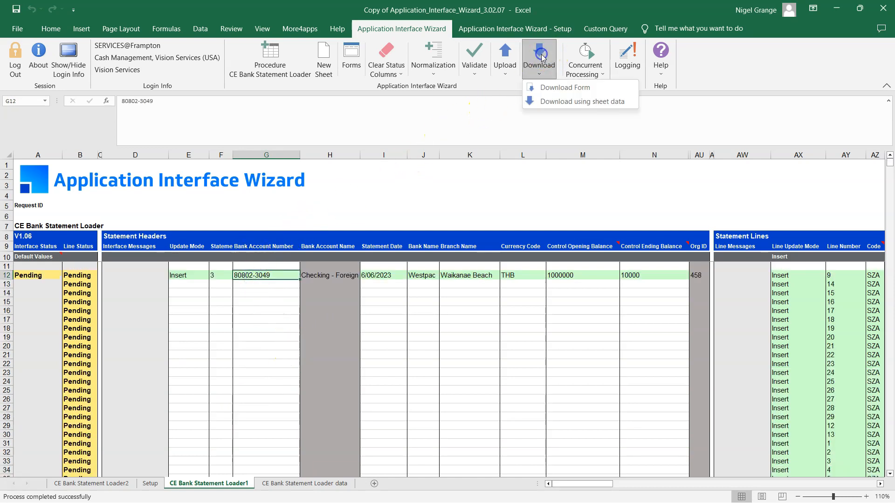
click(545, 101)
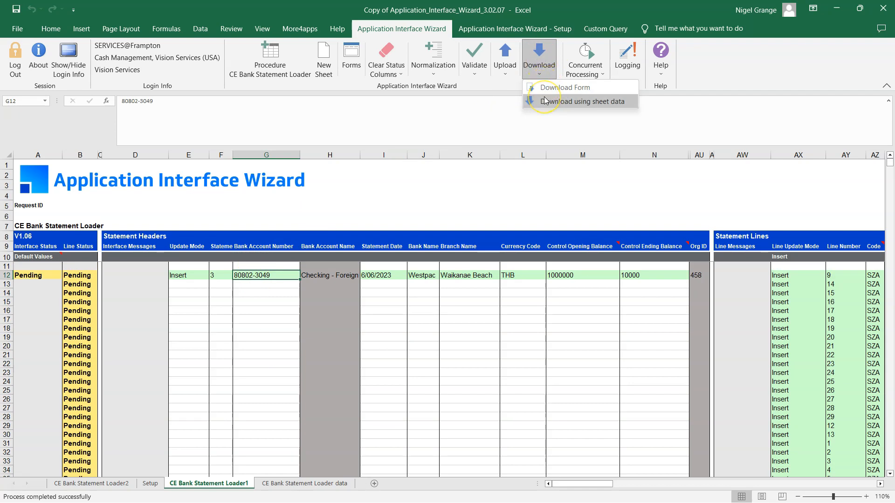
click(273, 390)
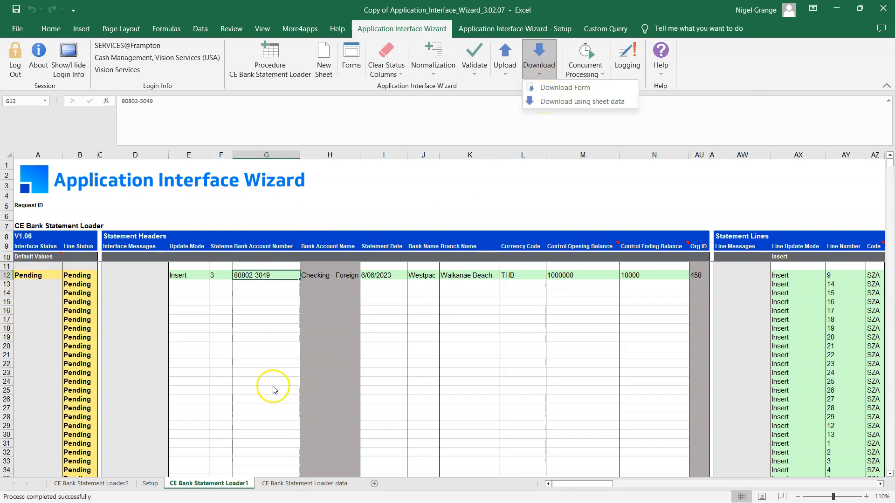
- Open the CE Bank Statement Loader download form with the empty cell G38, below the uploaded lines, selected
scroll(271, 382, down, 4)
click(264, 399)
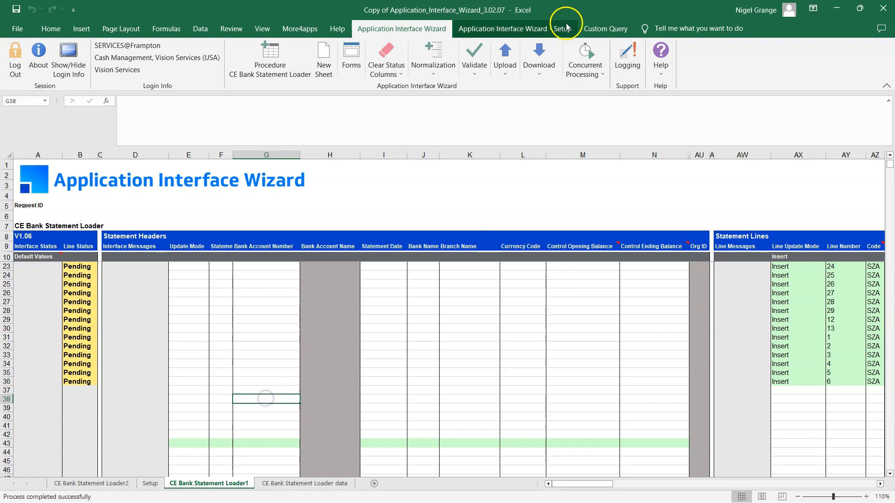
click(539, 54)
click(543, 101)
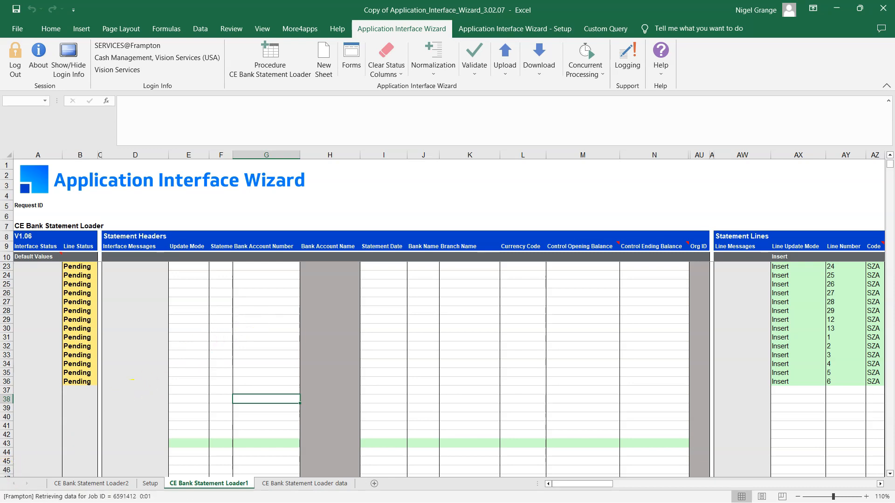
- Add a Statement Headers download filter where BANK ACCOUNT NUMBER equals the bank account's number, enclosed in parentheses
click(389, 215)
click(425, 215)
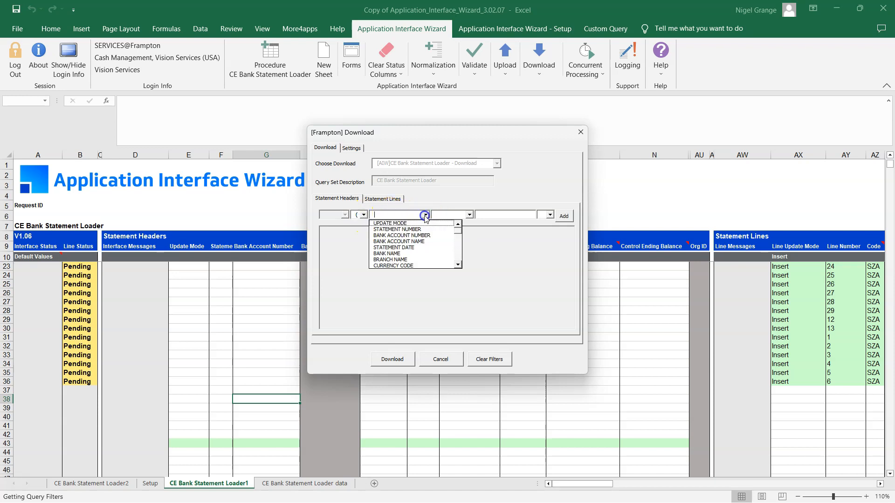
click(404, 235)
click(455, 214)
click(469, 215)
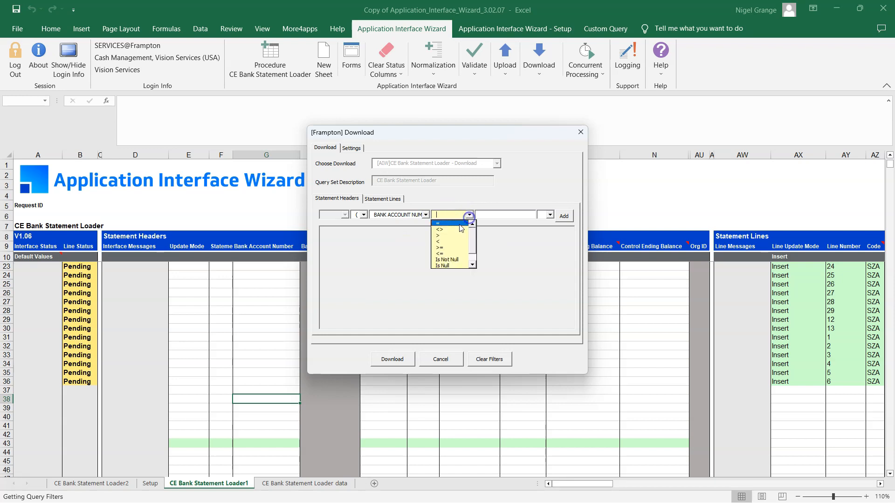
click(449, 223)
click(486, 212)
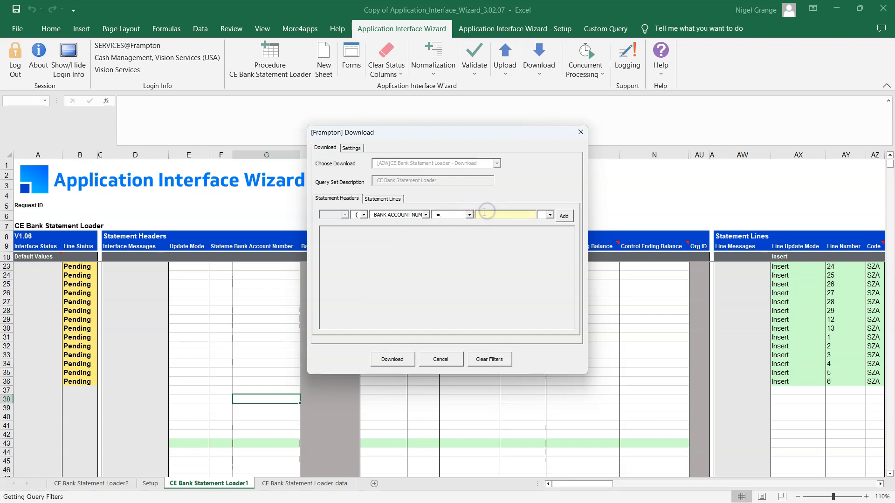
click(551, 215)
click(545, 224)
click(563, 215)
- Run the filtered download into the sheet and dismiss the processing and completion messages
click(391, 361)
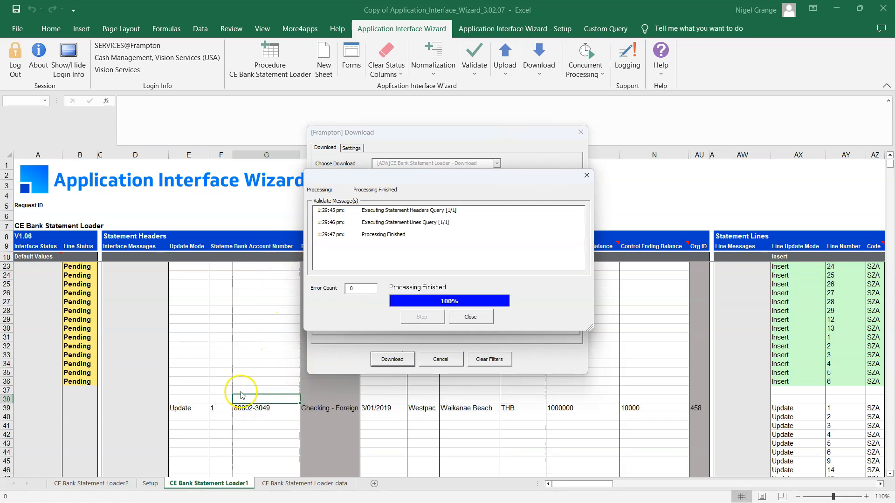
click(468, 319)
click(462, 289)
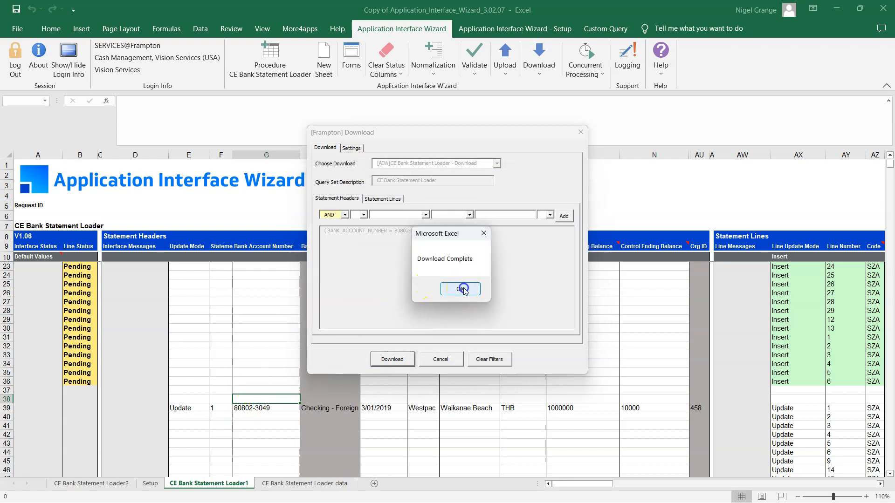
- Examine the downloaded statement headers and their Update modes, down to statement number 3 in row 89
scroll(214, 408, down, 1)
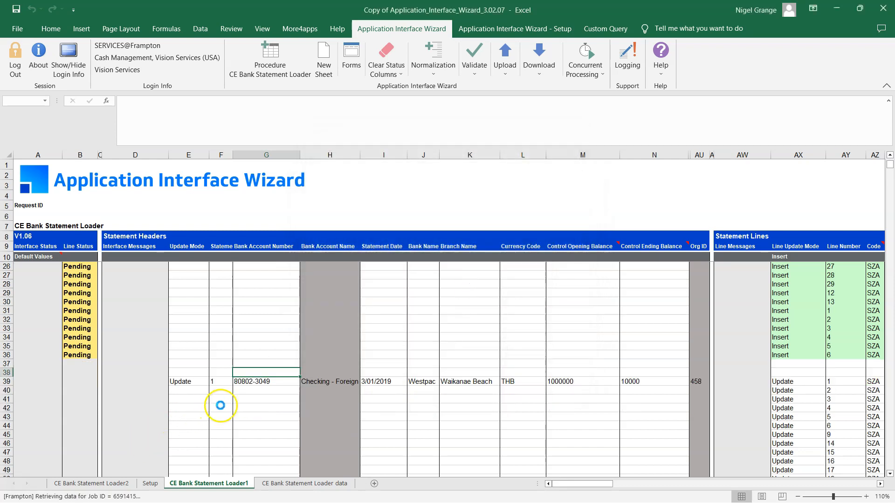
scroll(222, 404, down, 10)
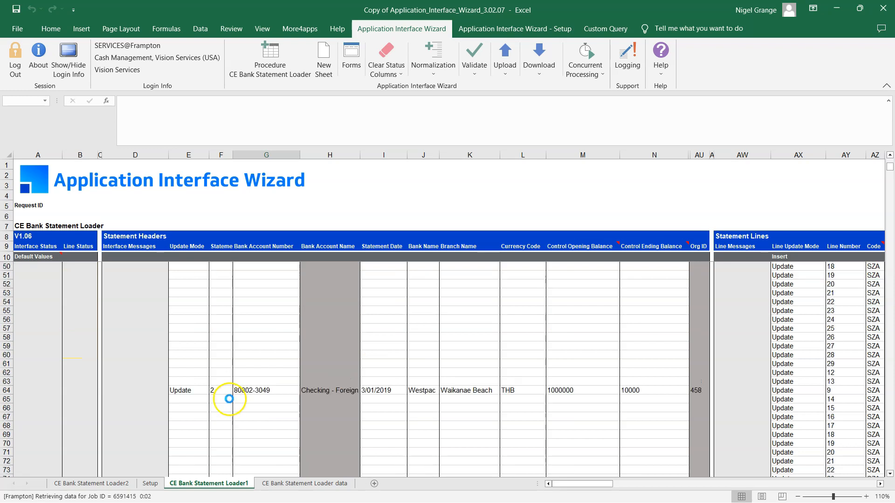
scroll(232, 397, down, 2)
scroll(233, 397, down, 6)
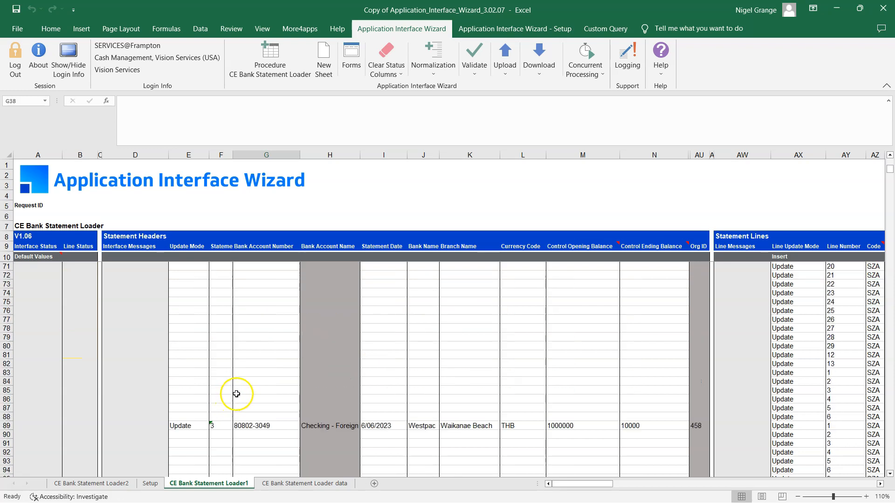
click(267, 350)
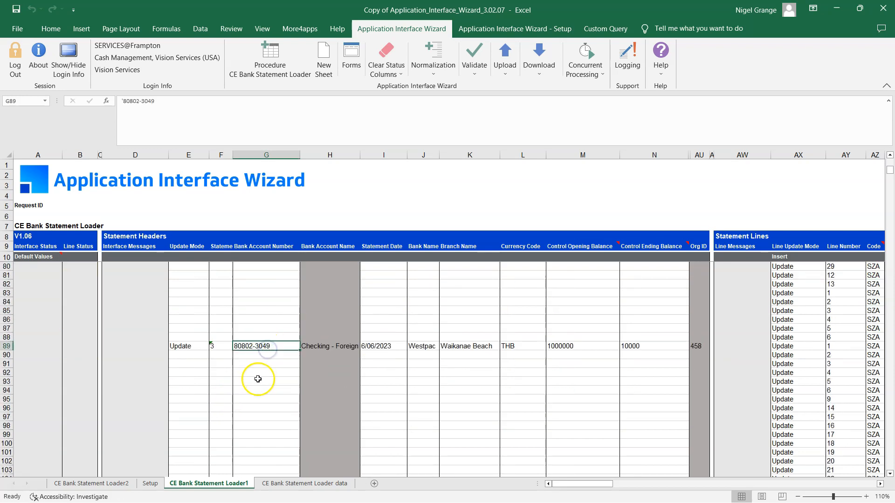
scroll(259, 381, down, 2)
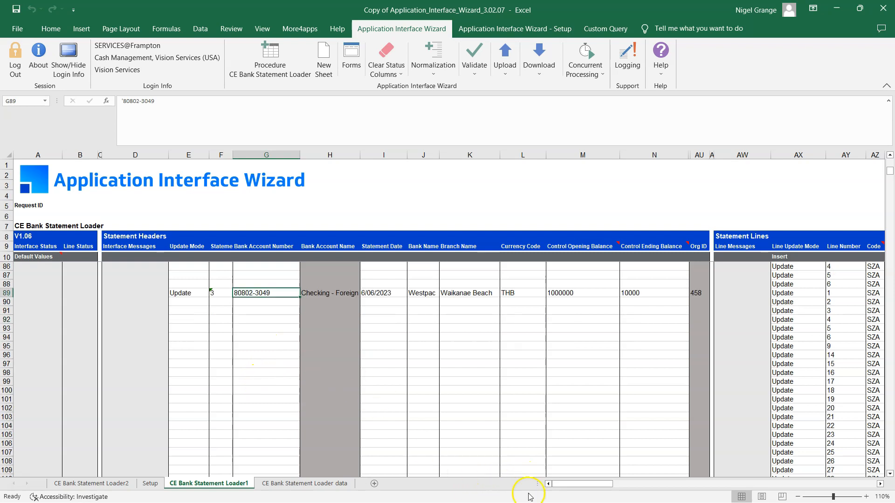
drag(586, 488, 589, 486)
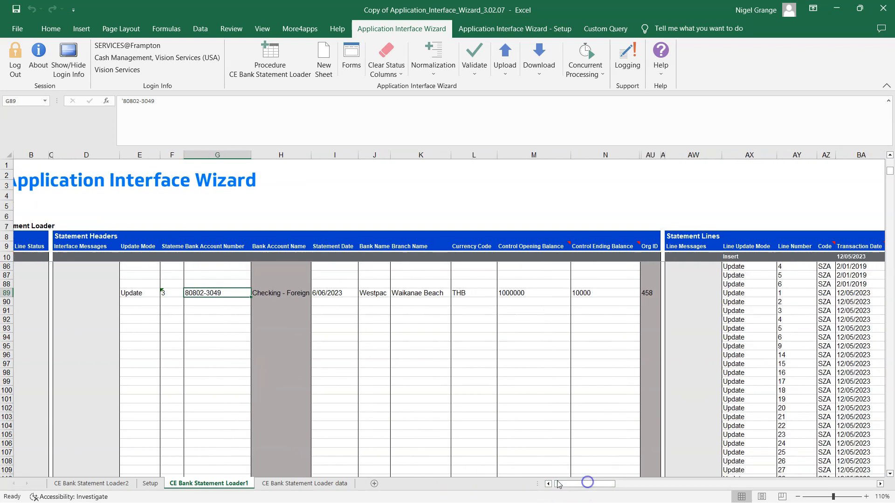
click(135, 294)
- Set the Amount of statement 3's lines 2 and 6, in cells BE90 and BE94, to 1500
drag(587, 486, 608, 485)
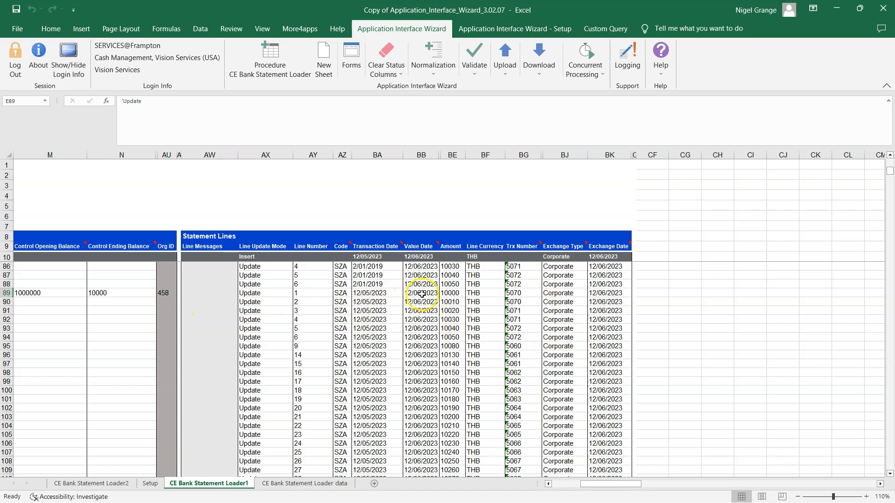
click(450, 299)
text(1500)
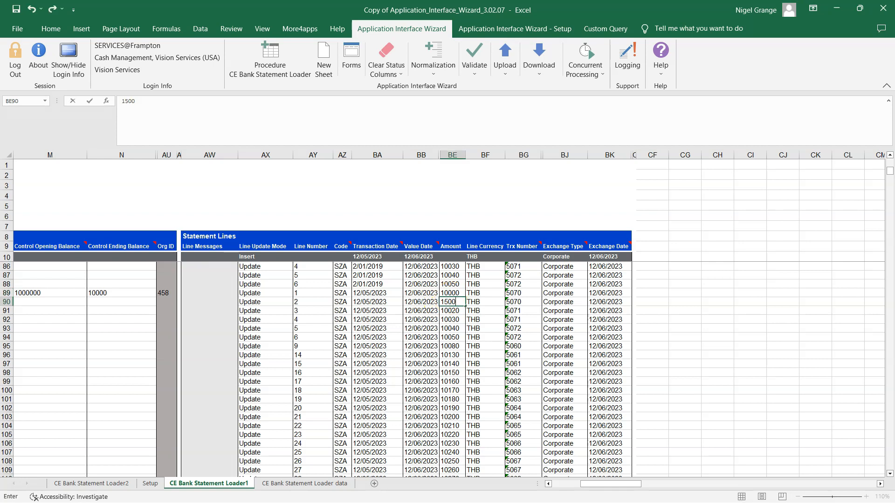
click(455, 336)
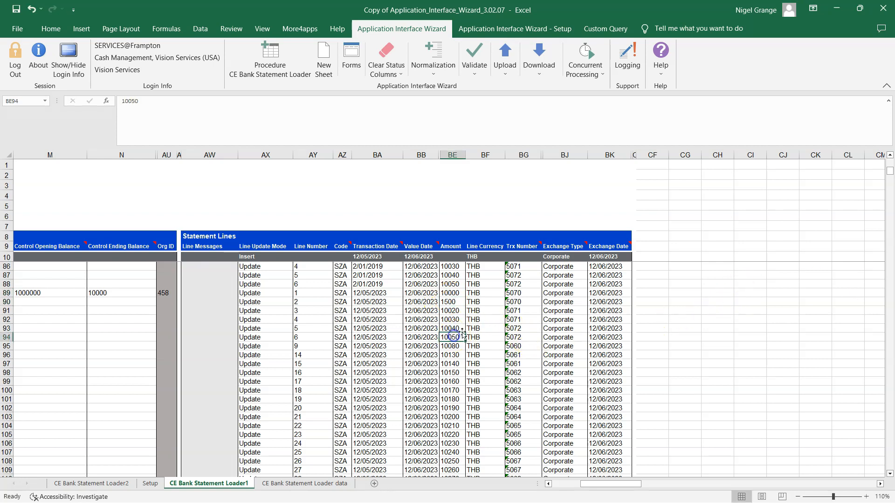
text(15)
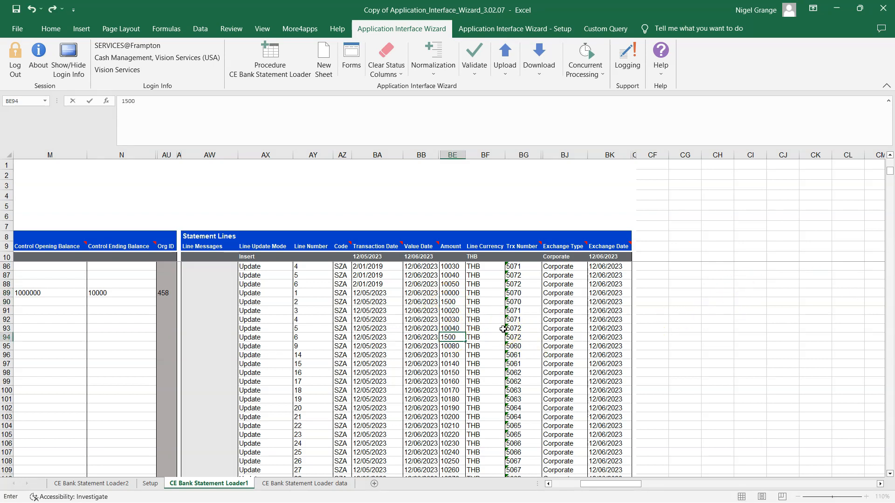
text(00)
- Upload the edited statement number 3, rows 89 to 113, to Oracle and close the processing window
drag(591, 483, 535, 474)
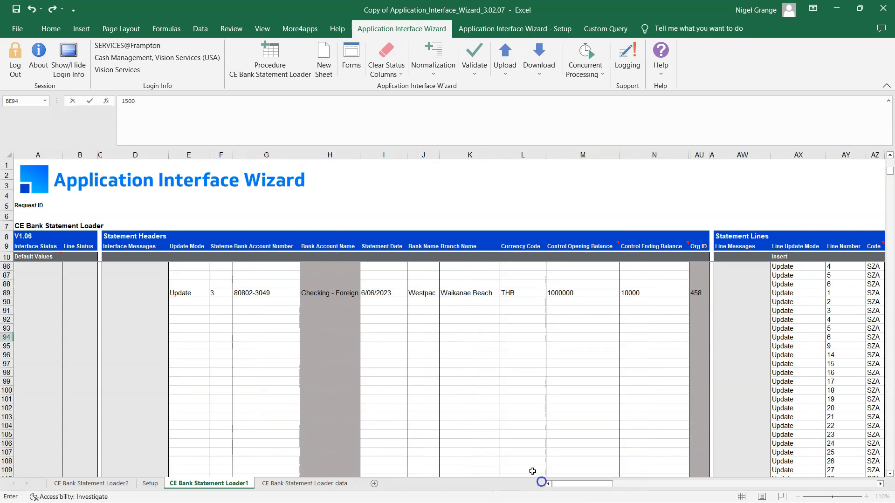
click(343, 295)
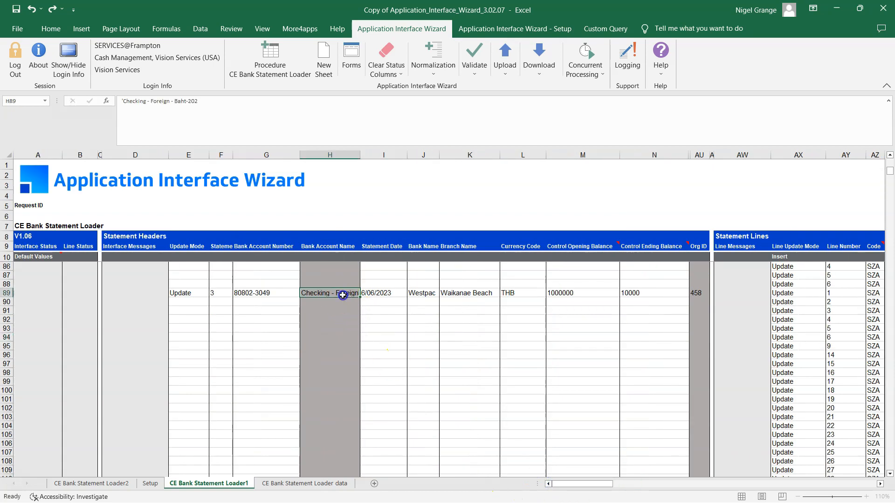
click(505, 59)
click(528, 102)
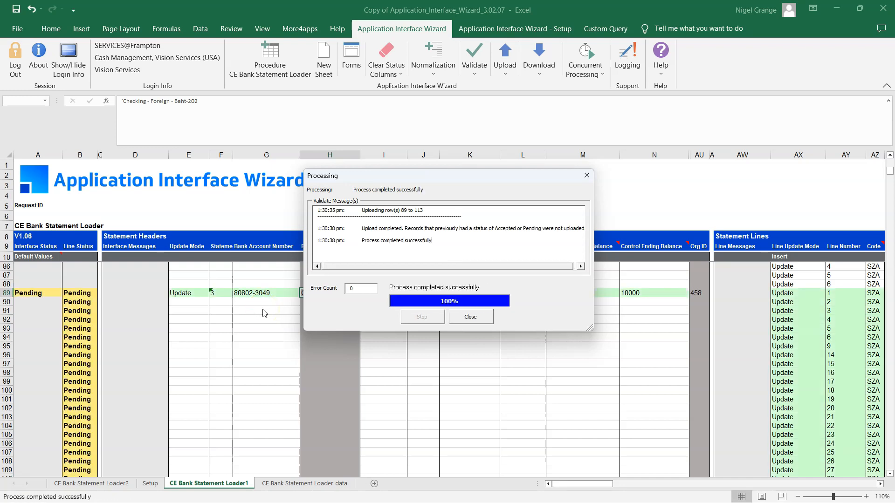
click(470, 317)
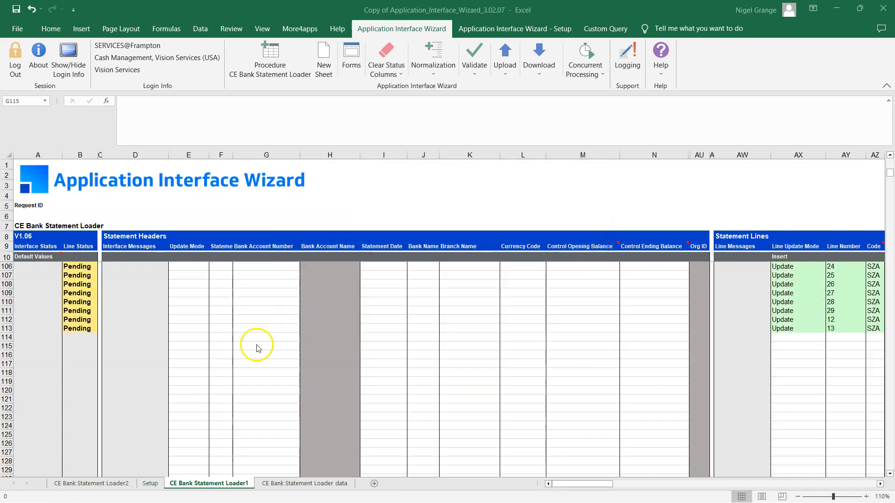
- Copy the statement number and bank account number from row 89 into the empty row 115, starting at F115
scroll(262, 341, down, 1)
drag(224, 275, 262, 274)
key(ctrl+c)
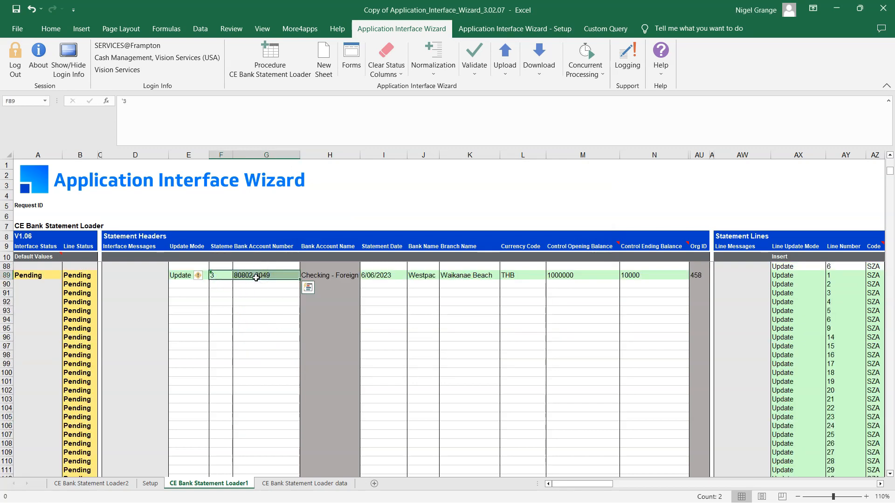
scroll(216, 395, down, 3)
right_click(213, 428)
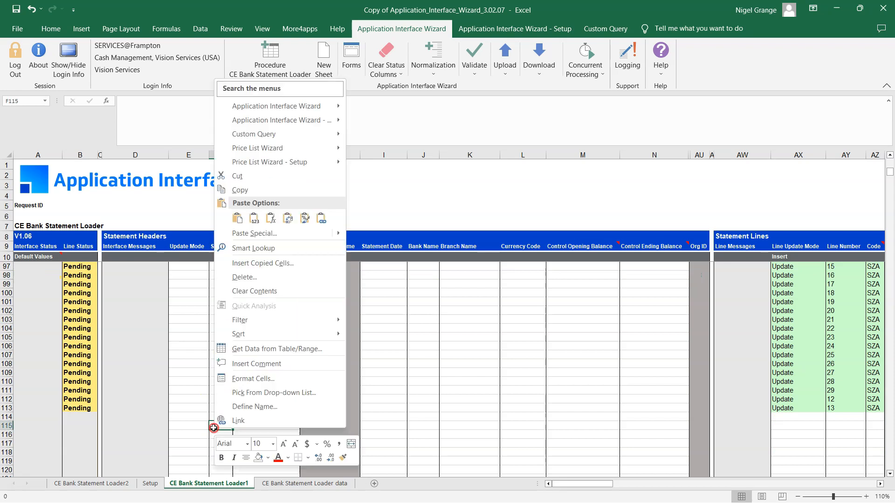
click(237, 218)
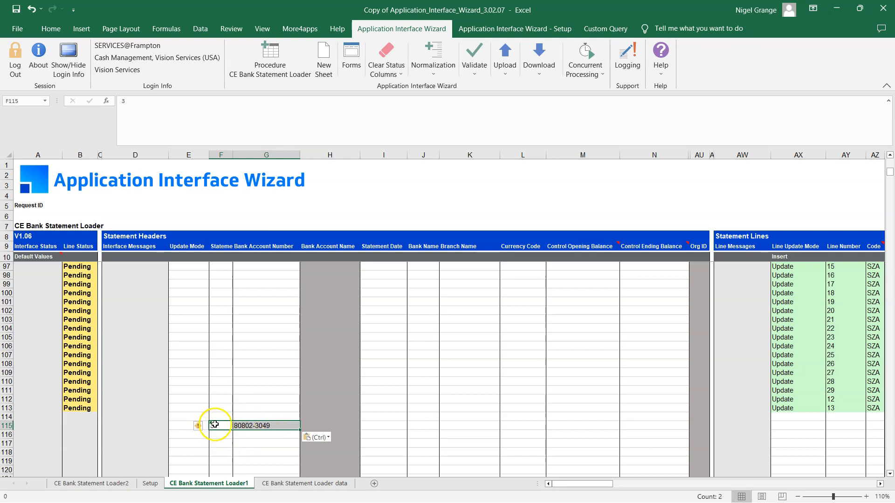
- Download statement number 3 using the sheet data in row 115, and close the processing messages
click(549, 64)
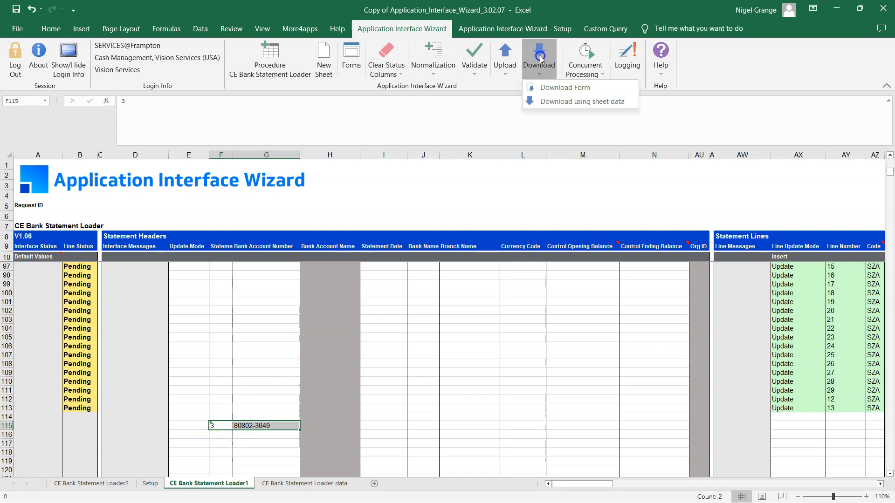
click(565, 102)
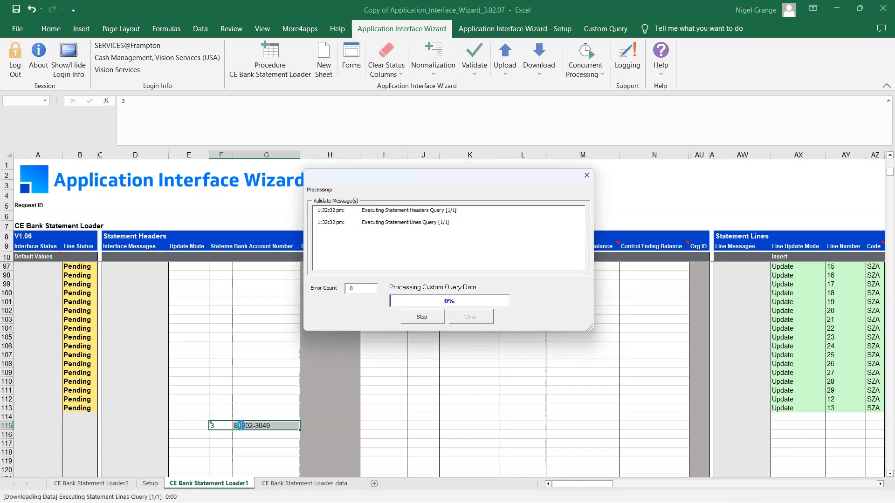
click(441, 297)
- Check the Amount values of lines 2 and 6 in the newly downloaded statement, and return to its header columns
drag(564, 488, 592, 488)
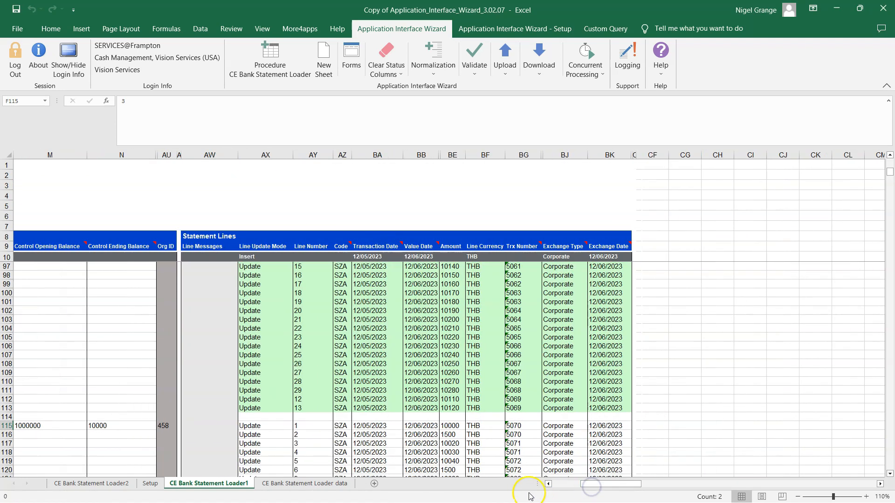
click(451, 435)
scroll(454, 461, down, 1)
click(456, 443)
drag(592, 484, 544, 485)
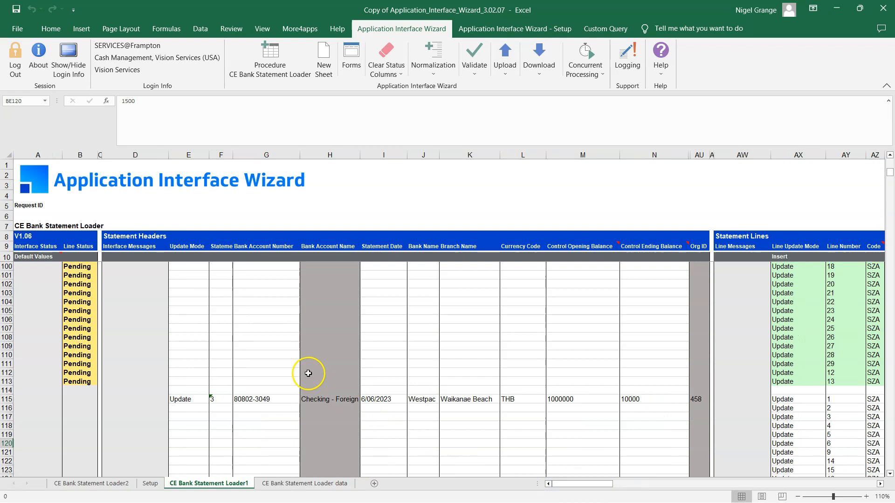